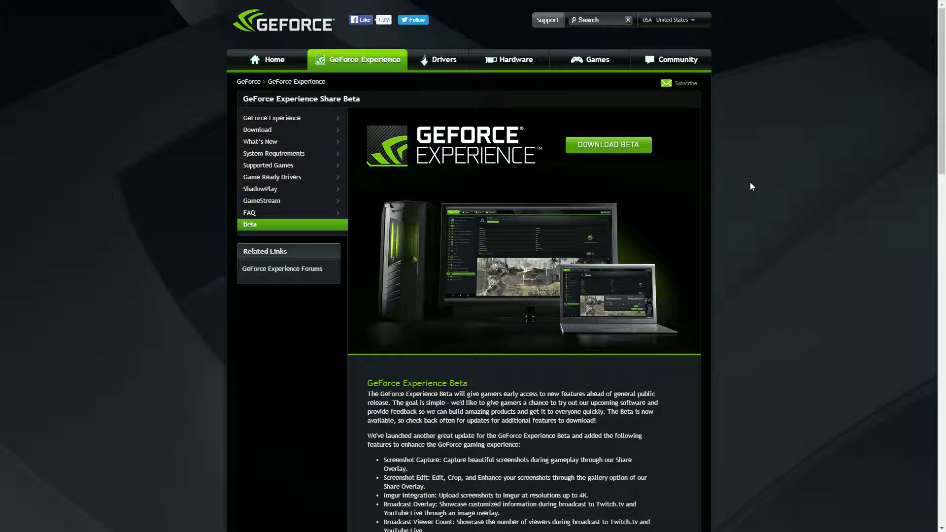
- Look through the GeForce Experience Beta page, covering its new features, Share overlay and system requirements
{"action": "scroll", "coordinate": [750, 183], "scroll_direction": "down", "scroll_amount": 5}
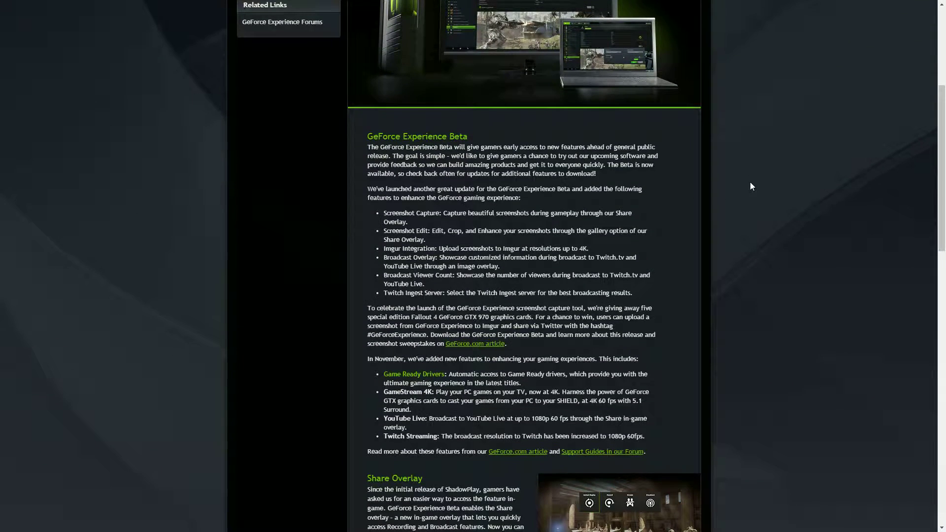
{"action": "scroll", "coordinate": [750, 183], "scroll_direction": "down", "scroll_amount": 10}
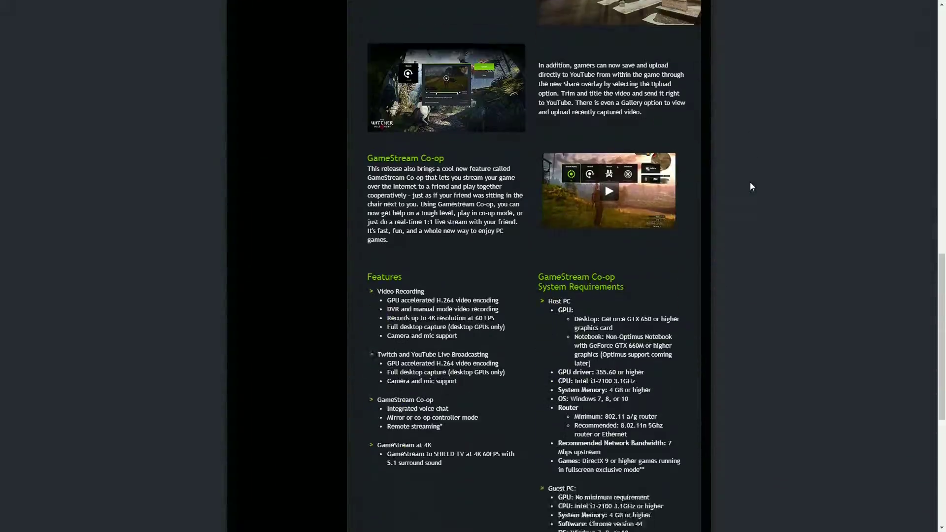
{"action": "scroll", "coordinate": [750, 184], "scroll_direction": "down", "scroll_amount": 5}
{"action": "scroll", "coordinate": [749, 184], "scroll_direction": "up", "scroll_amount": 20}
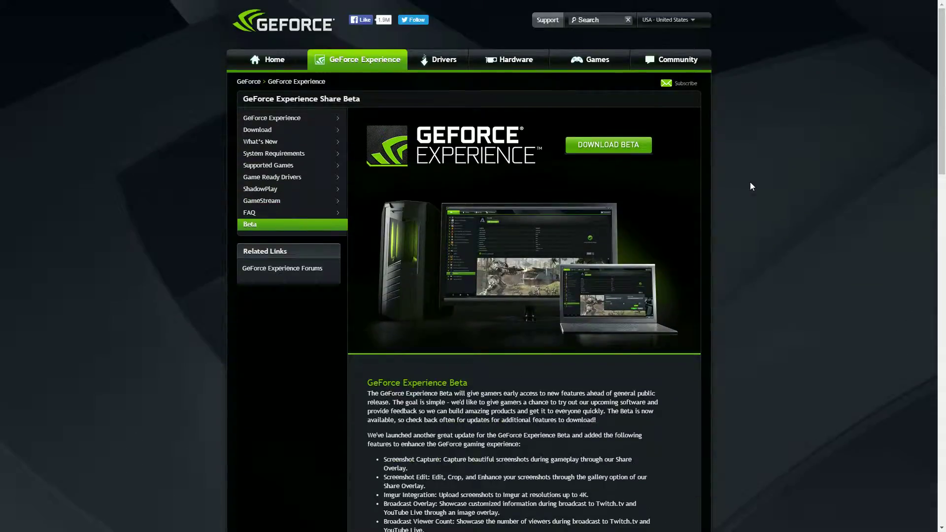
- Open the Share overlay and review the Instant Replay customization, including its frame rate and resolution choices, without saving changes
{"action": "key", "text": "alt+z"}
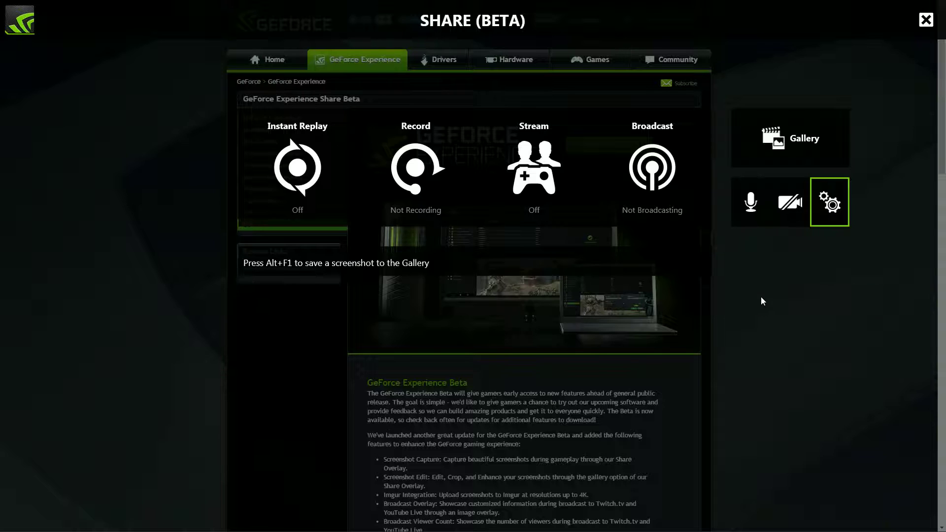
{"action": "left_click", "coordinate": [298, 170]}
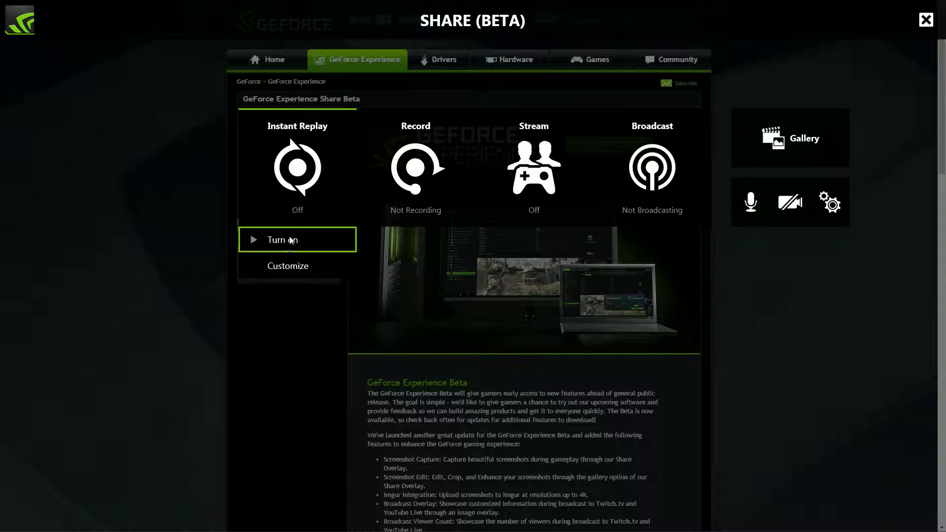
{"action": "left_click", "coordinate": [290, 265]}
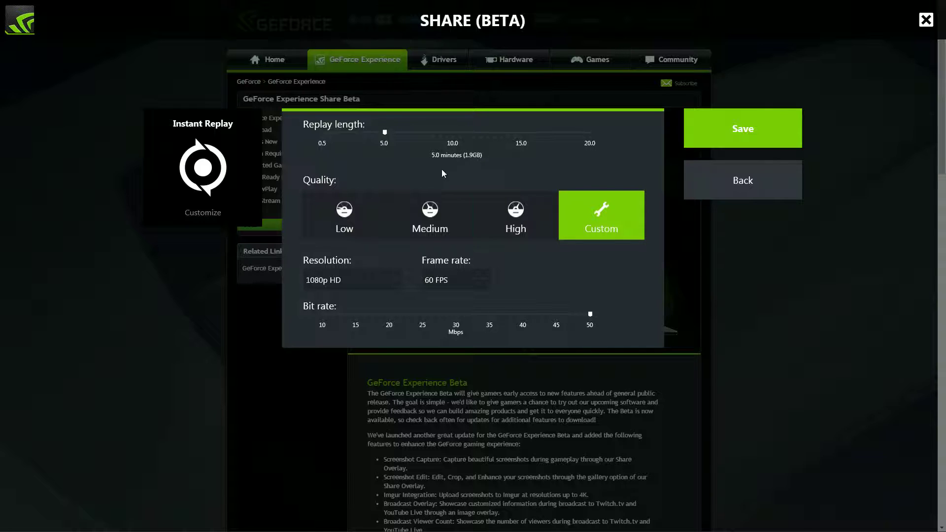
{"action": "left_click", "coordinate": [487, 284]}
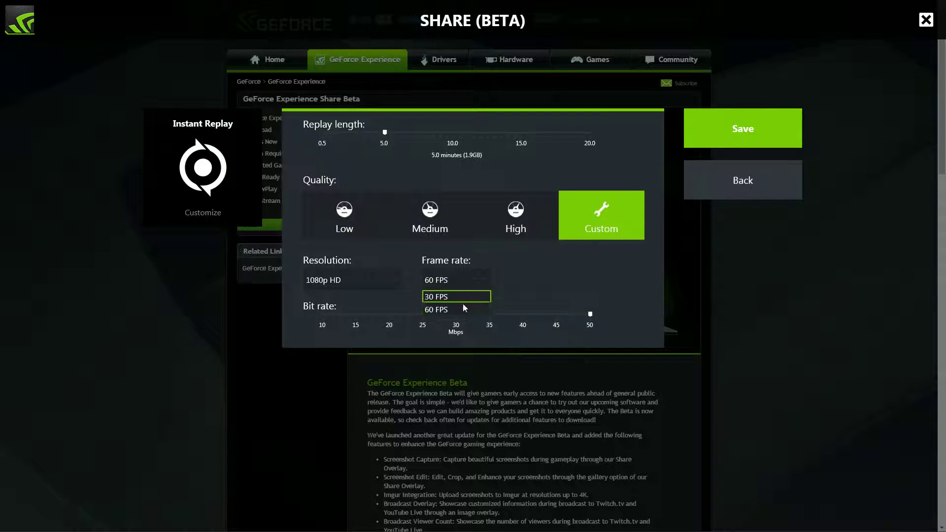
{"action": "left_click", "coordinate": [406, 298]}
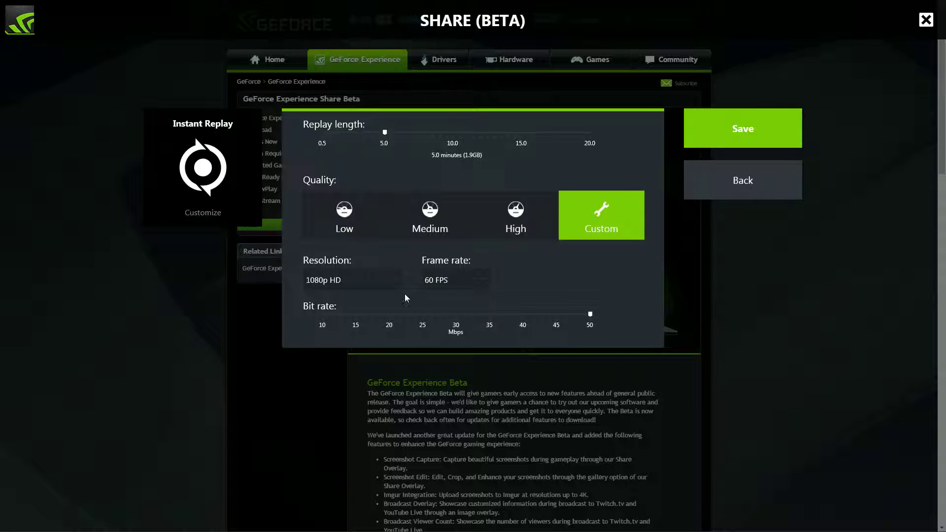
{"action": "left_click", "coordinate": [384, 280]}
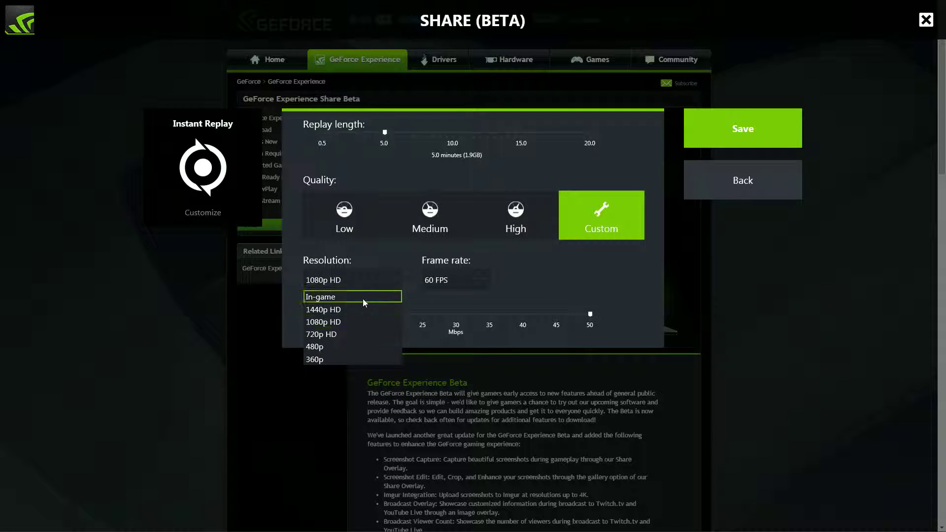
{"action": "left_click", "coordinate": [571, 280]}
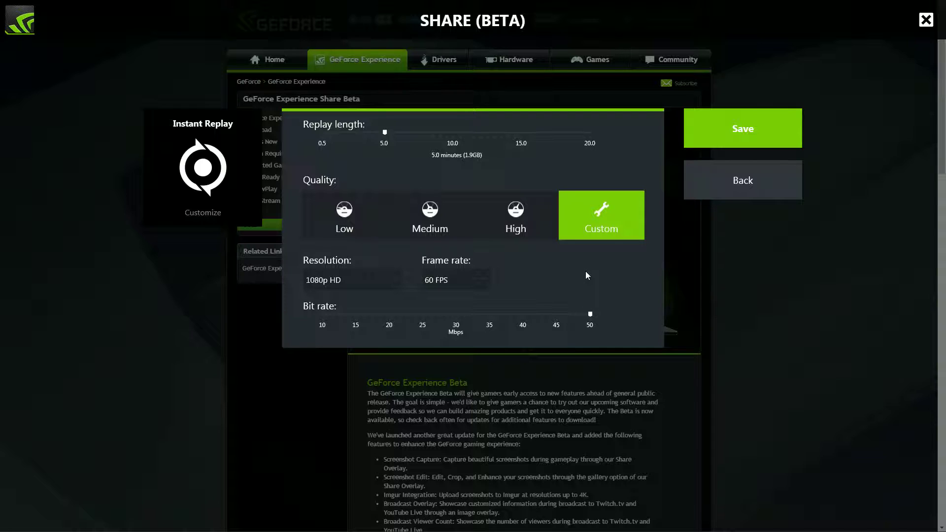
{"action": "left_click", "coordinate": [717, 191]}
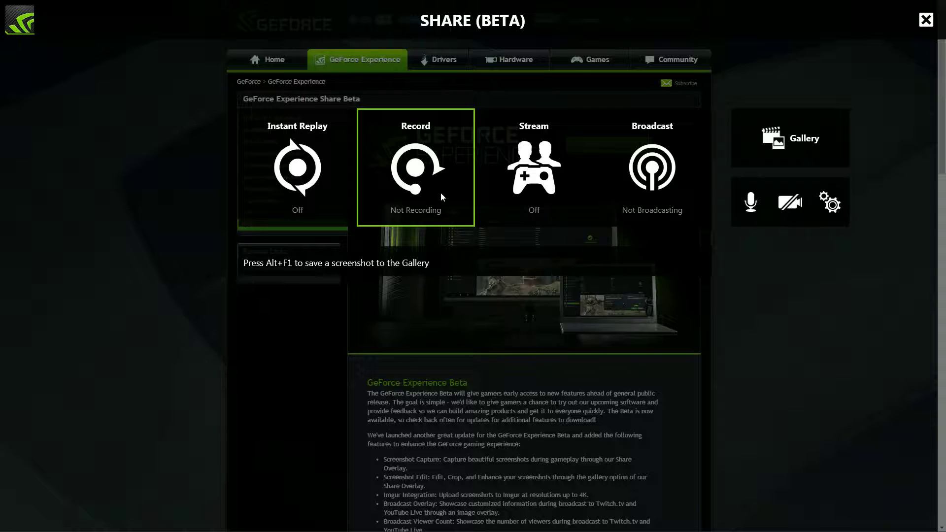
- Review the Record customization settings and the Stream invite and guest control options
{"action": "left_click", "coordinate": [441, 196]}
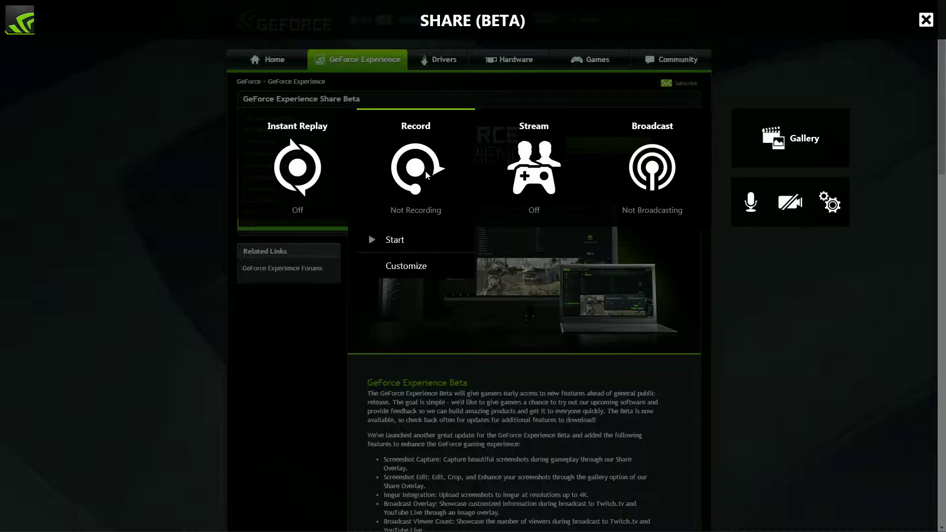
{"action": "left_click", "coordinate": [401, 239]}
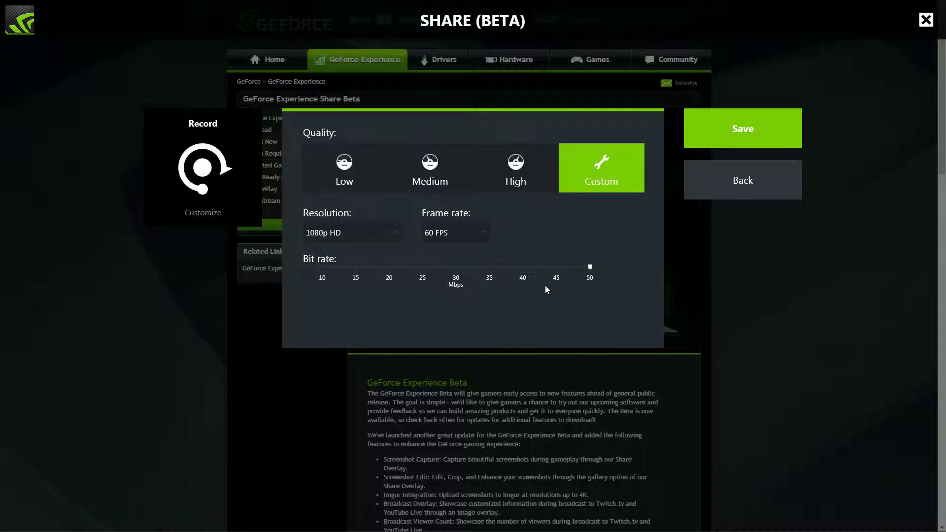
{"action": "left_click", "coordinate": [727, 179]}
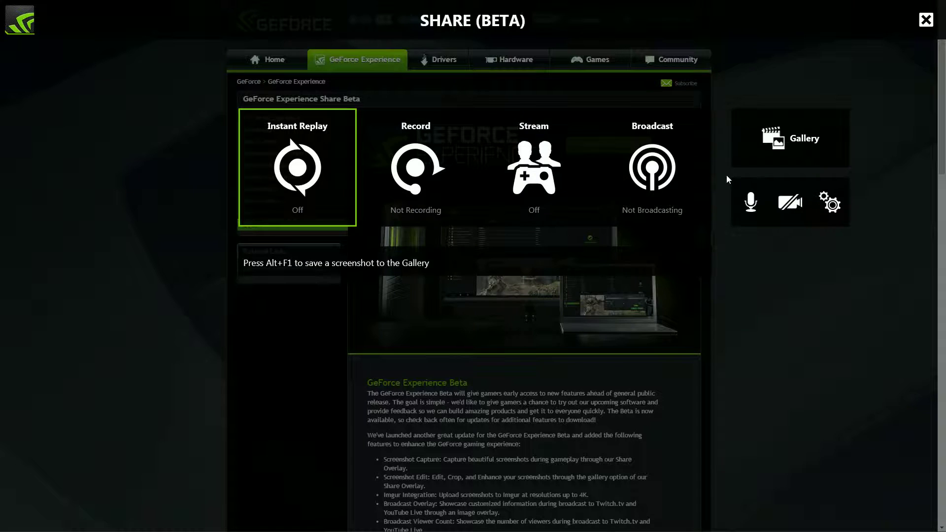
{"action": "left_click", "coordinate": [541, 195]}
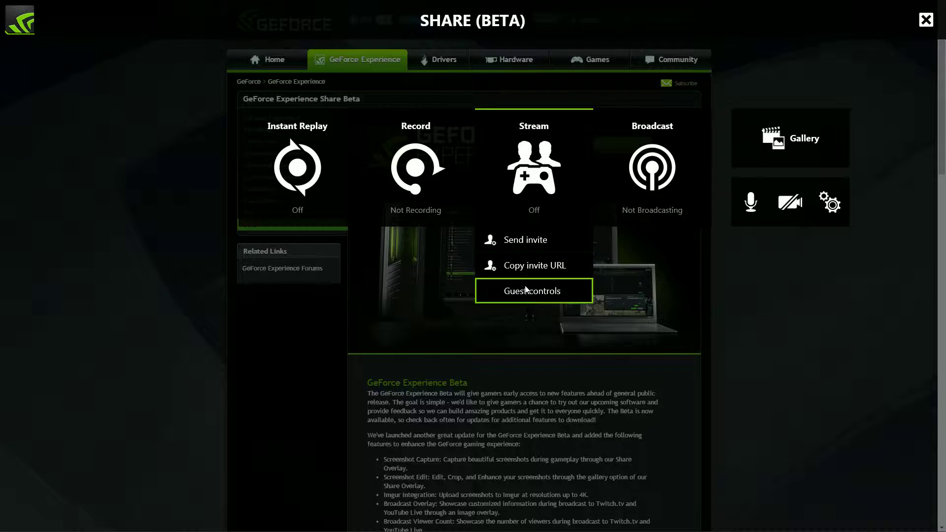
{"action": "left_click", "coordinate": [656, 129]}
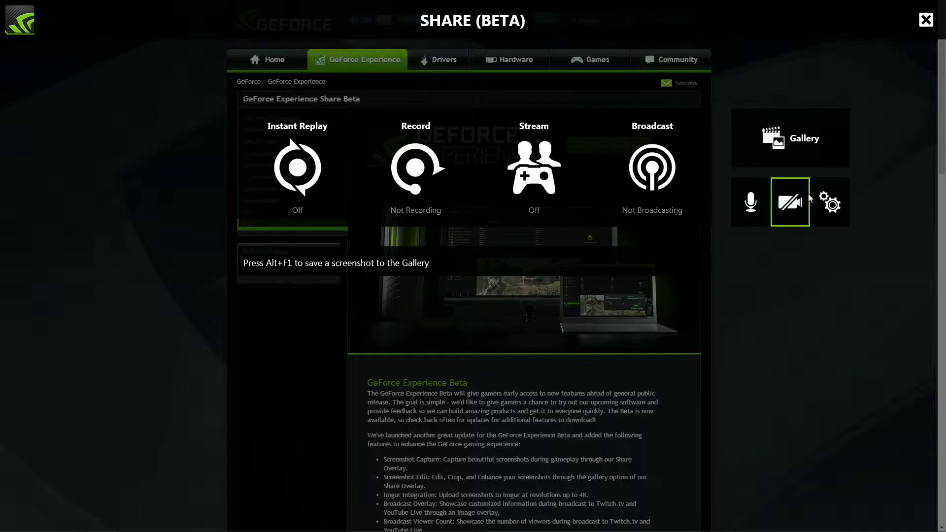
- Inspect the Broadcast customization settings for Twitch and YouTube, and leave without saving
{"action": "left_click", "coordinate": [633, 180]}
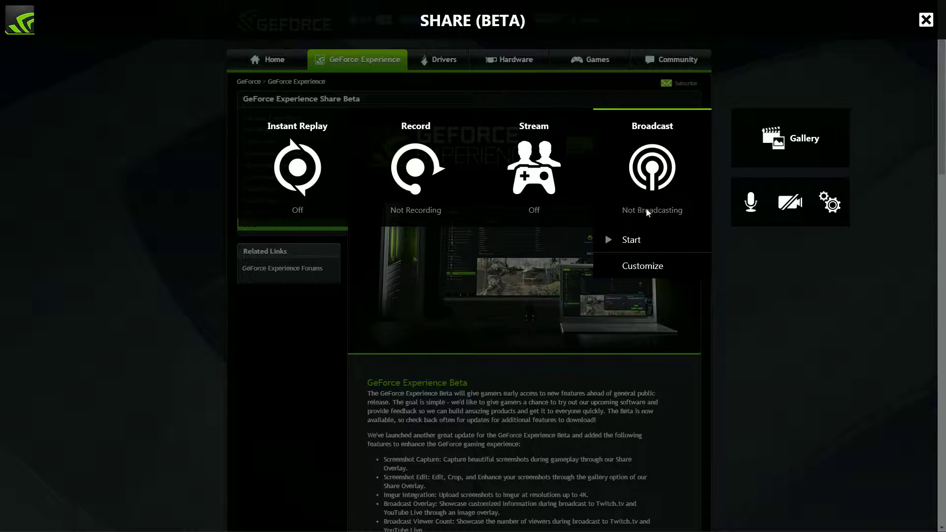
{"action": "left_click", "coordinate": [643, 266]}
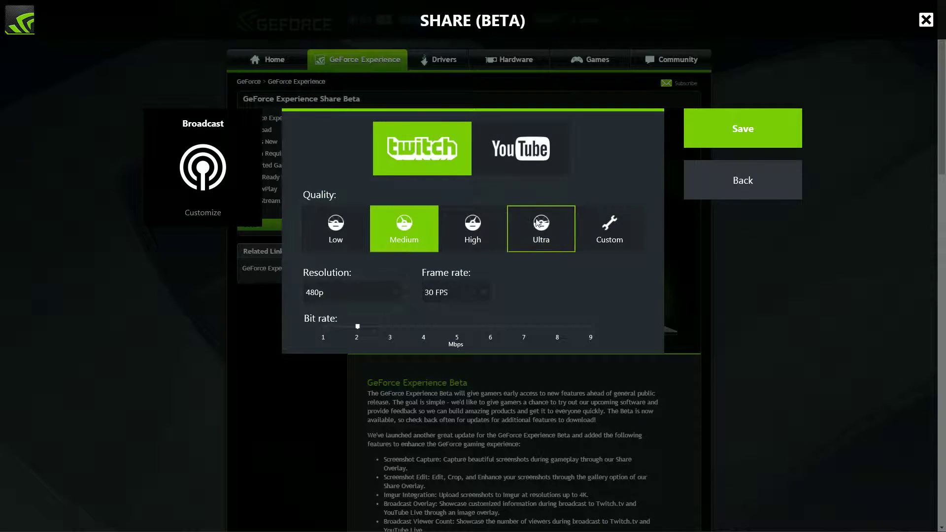
{"action": "left_click", "coordinate": [492, 155]}
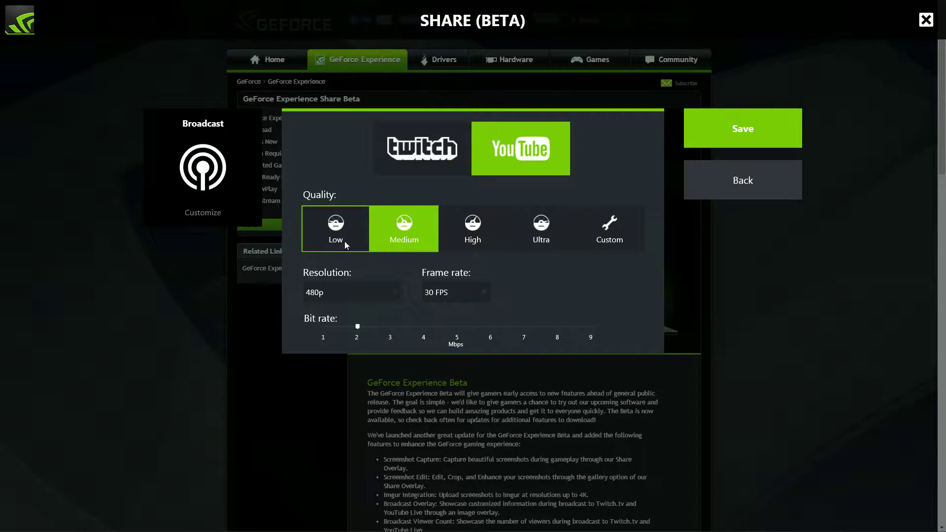
{"action": "left_click", "coordinate": [725, 183]}
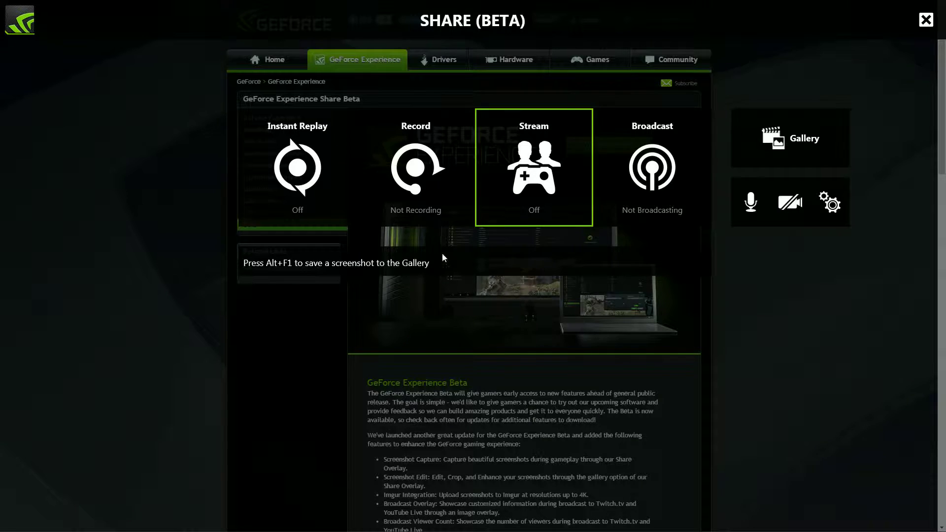
- Start a manual desktop recording from the Share overlay
{"action": "left_click", "coordinate": [414, 189]}
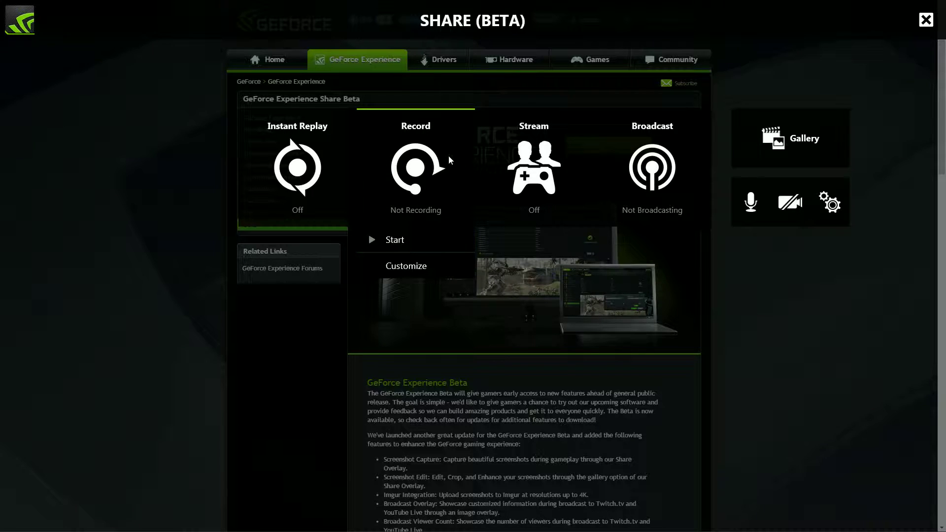
{"action": "key", "text": "alt+z"}
{"action": "key", "text": "alt+z"}
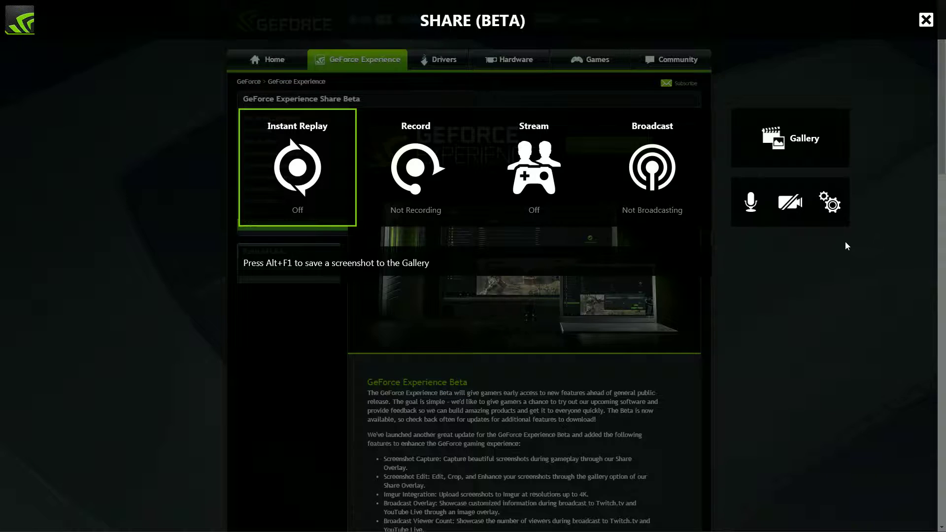
{"action": "left_click", "coordinate": [374, 178]}
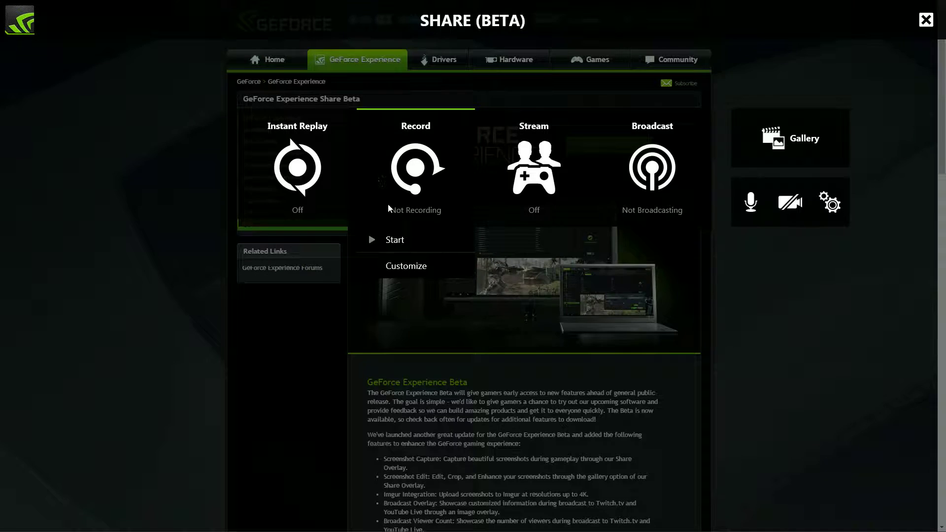
{"action": "left_click", "coordinate": [393, 238]}
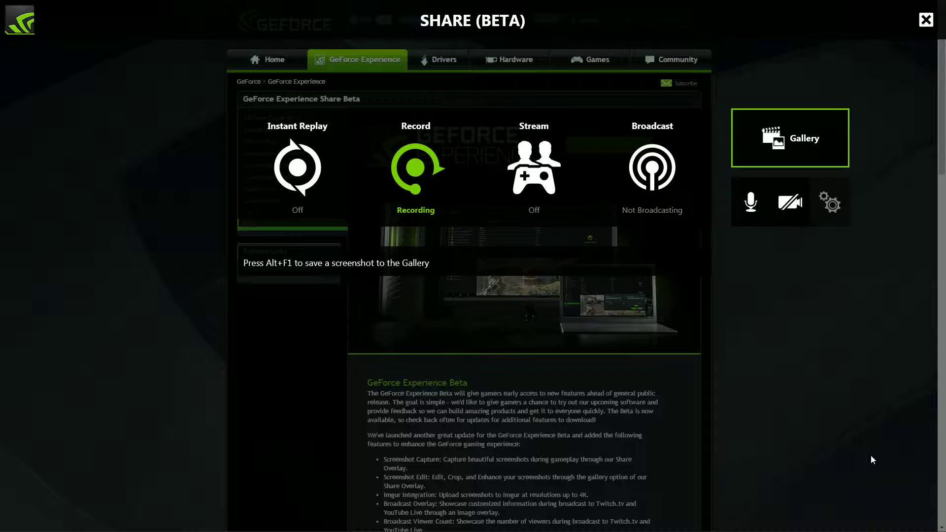
- Stop and save the running recording, and close the Share overlay
{"action": "left_click", "coordinate": [445, 199]}
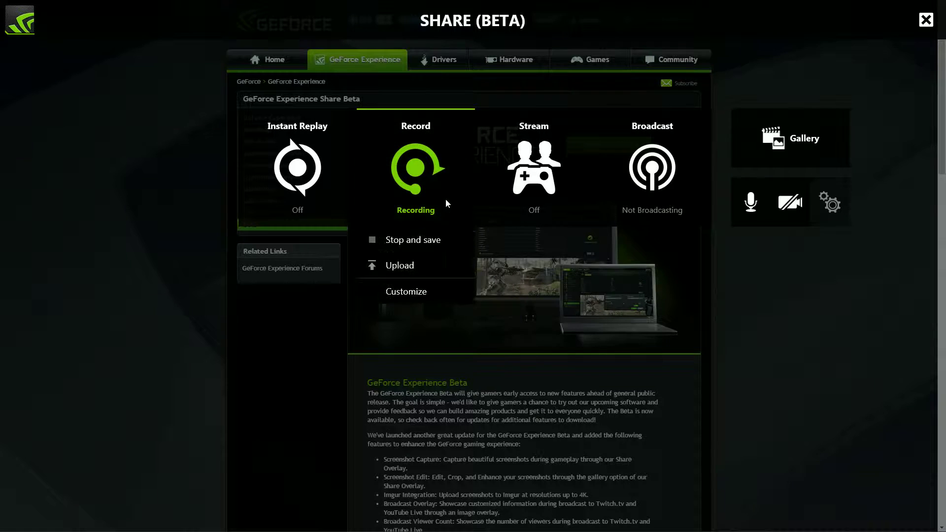
{"action": "left_click", "coordinate": [430, 241]}
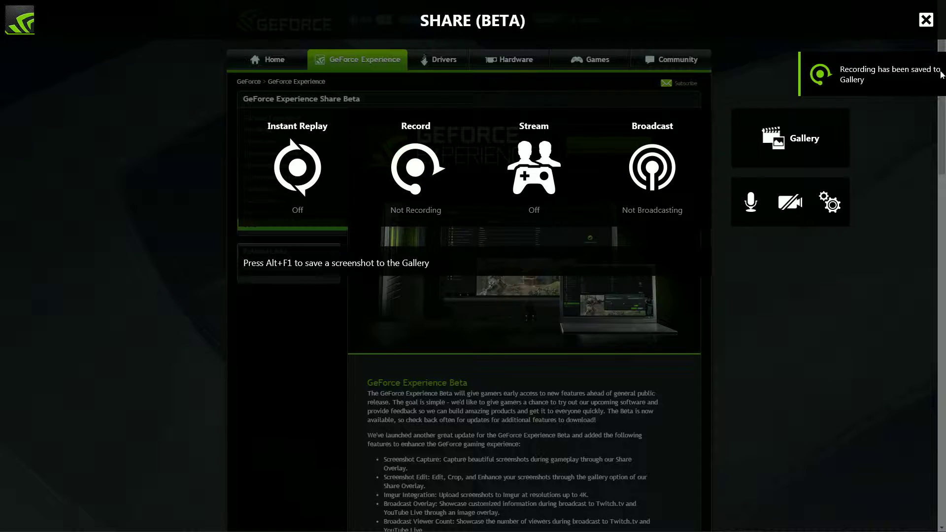
{"action": "left_click", "coordinate": [931, 25]}
- Record a short desktop clip of scrolling through the beta page without opening the overlay, and save it
{"action": "scroll", "coordinate": [811, 258], "scroll_direction": "down", "scroll_amount": 10}
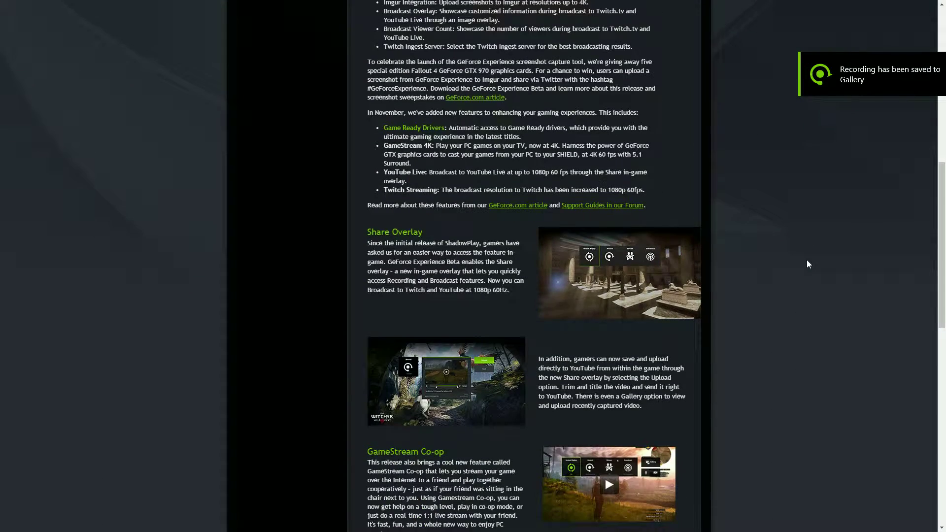
{"action": "scroll", "coordinate": [807, 264], "scroll_direction": "down", "scroll_amount": 4}
{"action": "scroll", "coordinate": [807, 264], "scroll_direction": "up", "scroll_amount": 15}
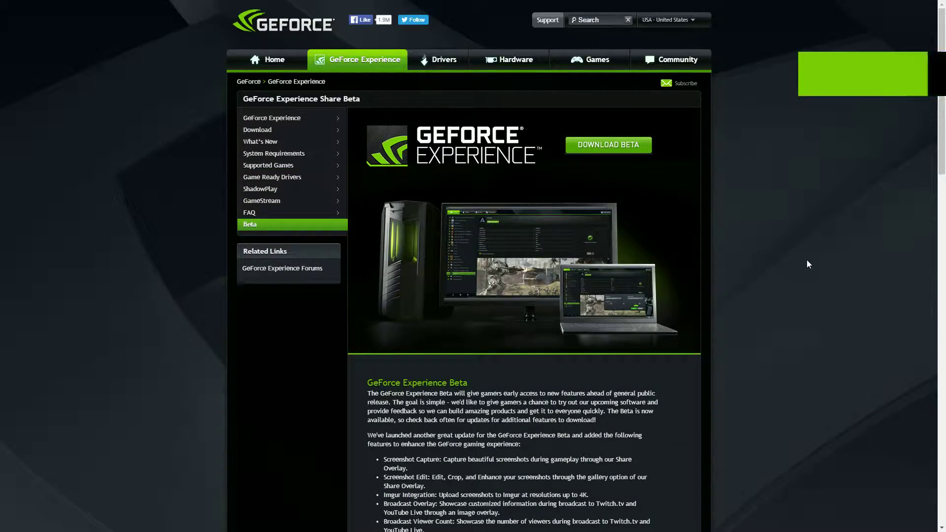
{"action": "scroll", "coordinate": [806, 264], "scroll_direction": "down", "scroll_amount": 8}
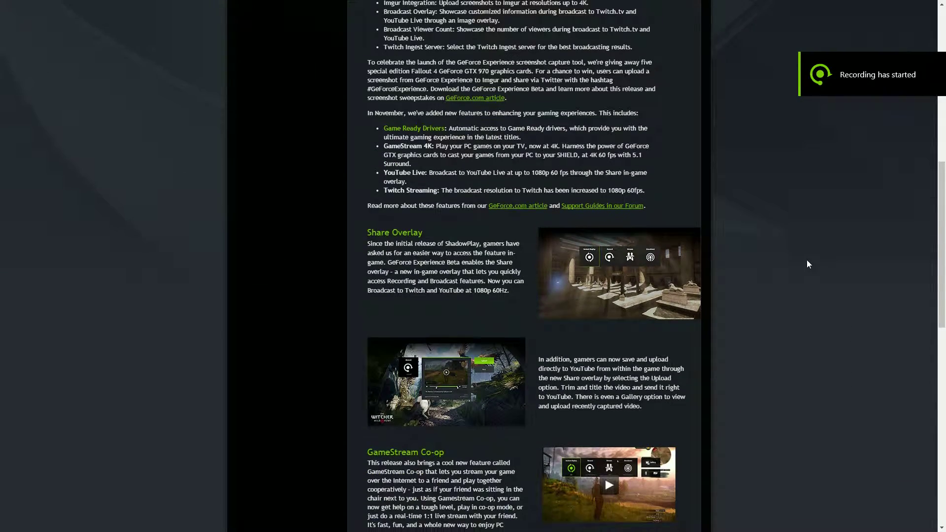
{"action": "scroll", "coordinate": [806, 264], "scroll_direction": "up", "scroll_amount": 10}
{"action": "scroll", "coordinate": [806, 263], "scroll_direction": "down", "scroll_amount": 2}
{"action": "scroll", "coordinate": [806, 264], "scroll_direction": "up", "scroll_amount": 2}
{"action": "key", "text": "alt+F9"}
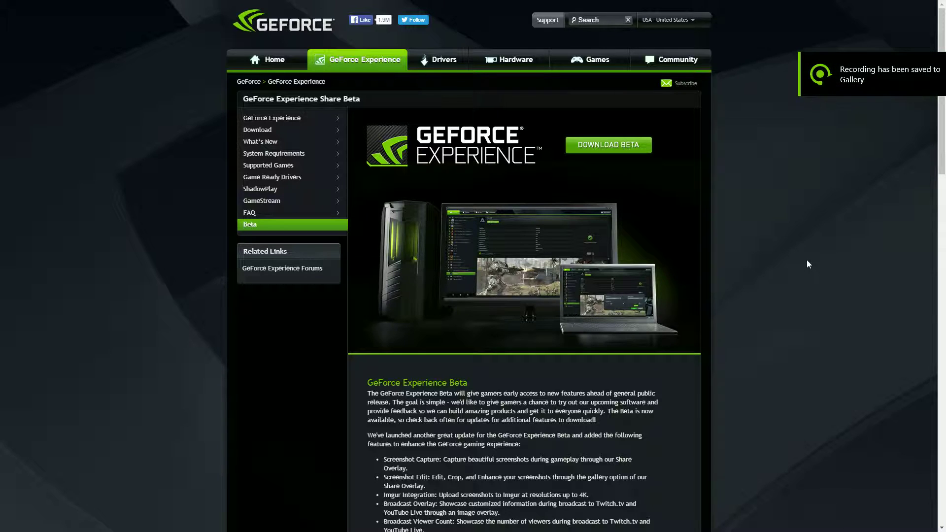
{"action": "scroll", "coordinate": [806, 264], "scroll_direction": "down", "scroll_amount": 2}
{"action": "scroll", "coordinate": [806, 264], "scroll_direction": "up", "scroll_amount": 2}
- Browse the recent and per-game recordings in the Share overlay's Gallery, and return to the main overlay
{"action": "key", "text": "alt+z"}
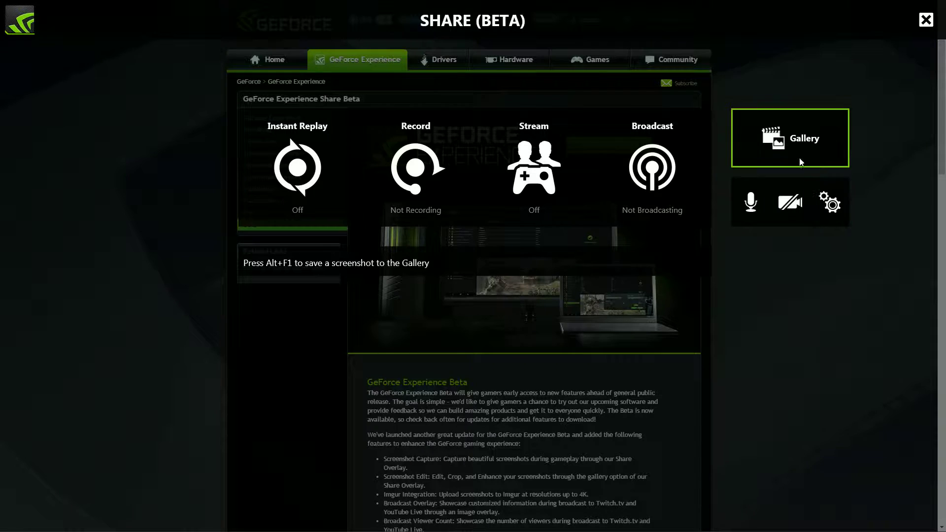
{"action": "left_click", "coordinate": [796, 150]}
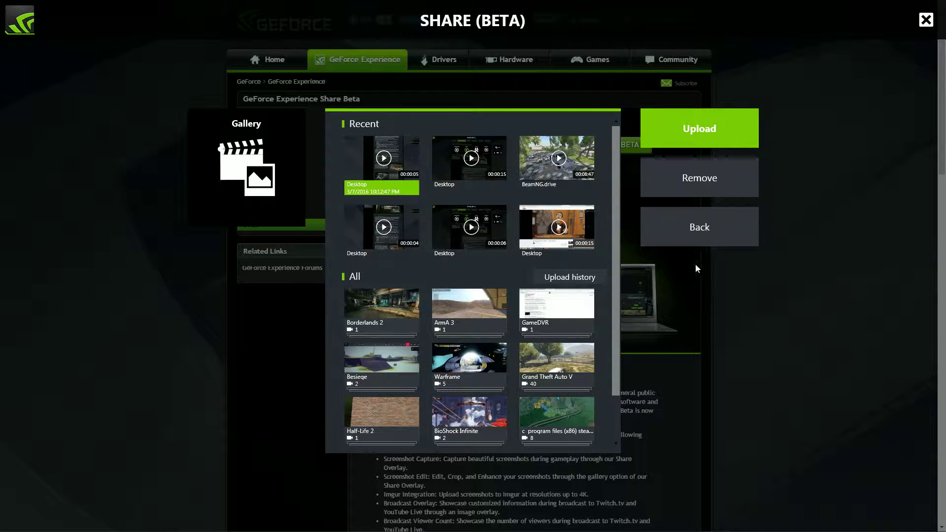
{"action": "scroll", "coordinate": [492, 269], "scroll_direction": "down", "scroll_amount": 1}
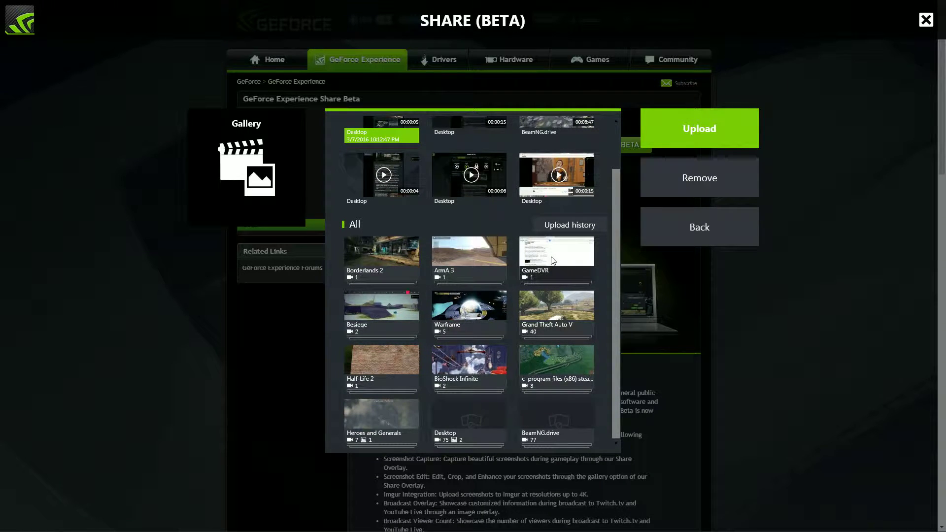
{"action": "scroll", "coordinate": [493, 207], "scroll_direction": "up", "scroll_amount": 1}
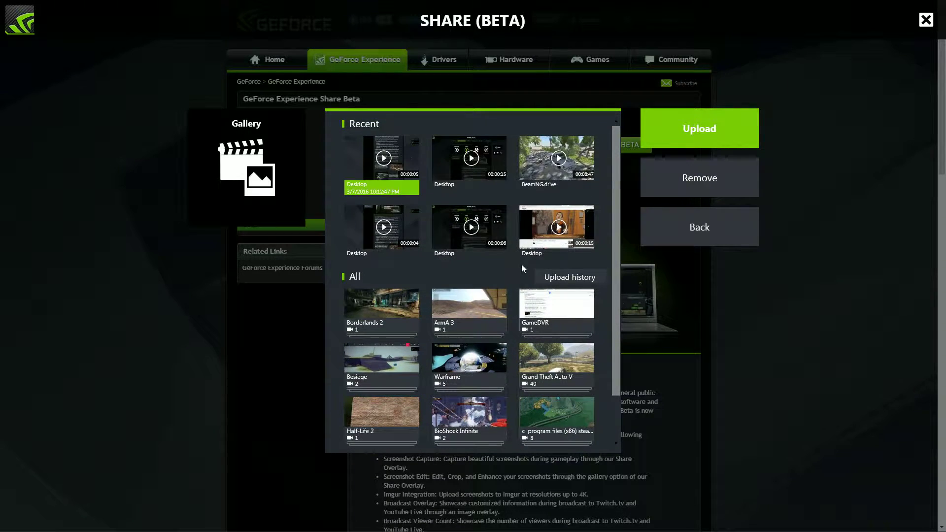
{"action": "left_click", "coordinate": [695, 230]}
- Check the microphone modes and its recording device, volume and boost settings, and return to the main overlay
{"action": "left_click", "coordinate": [762, 209]}
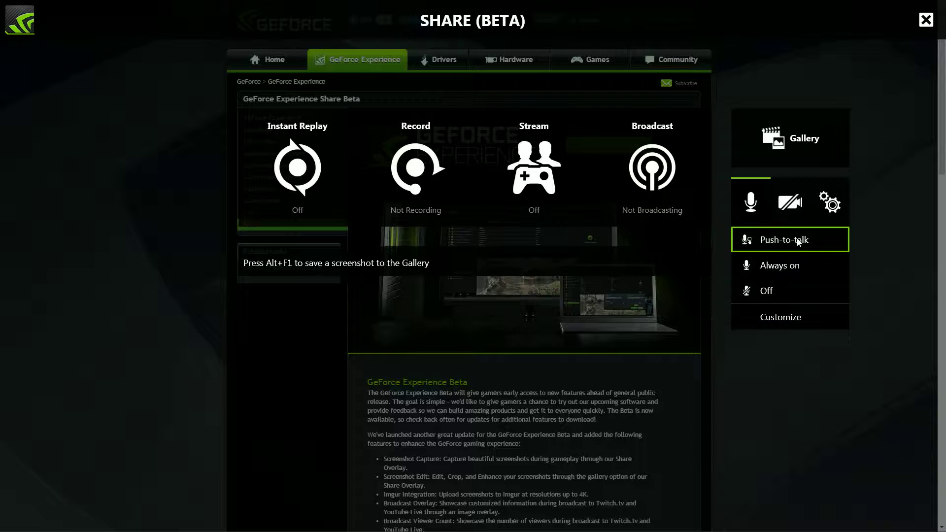
{"action": "left_click", "coordinate": [792, 317]}
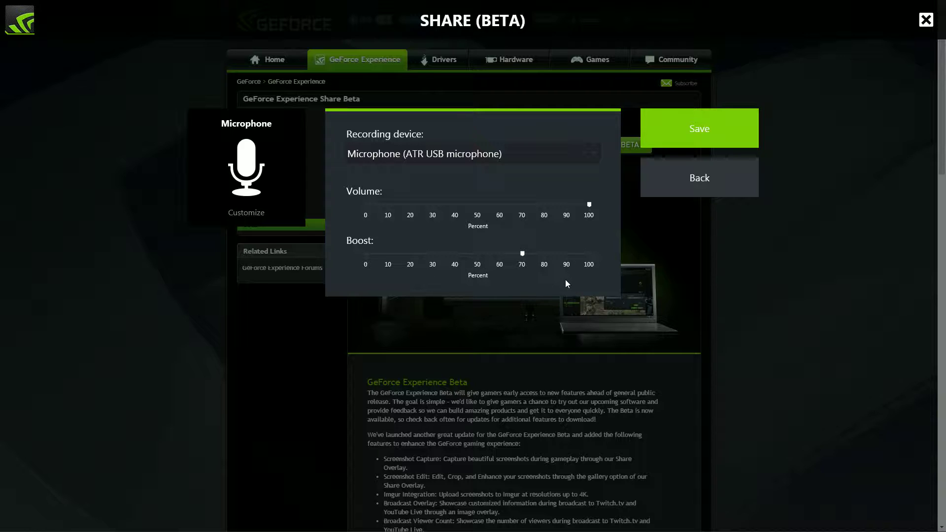
{"action": "left_click", "coordinate": [692, 185]}
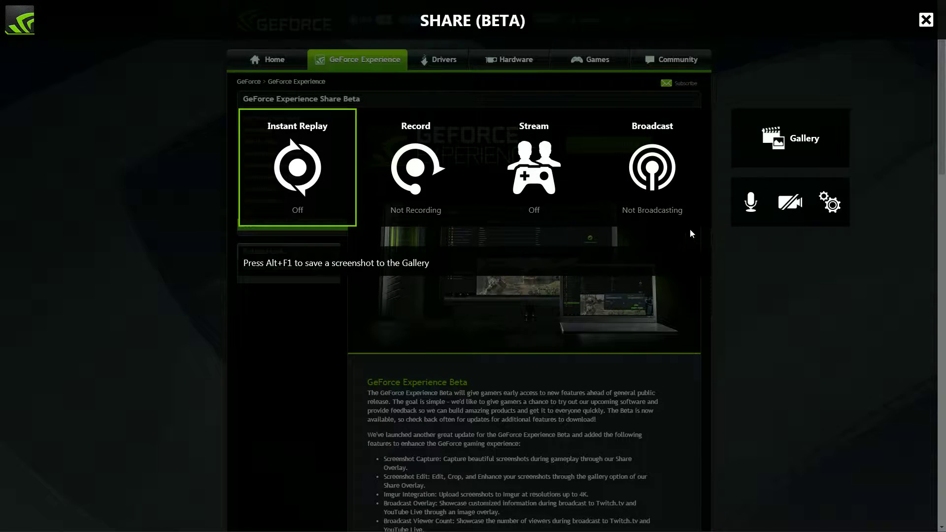
- Check the camera's on/off option and open the Share preferences
{"action": "left_click", "coordinate": [782, 211]}
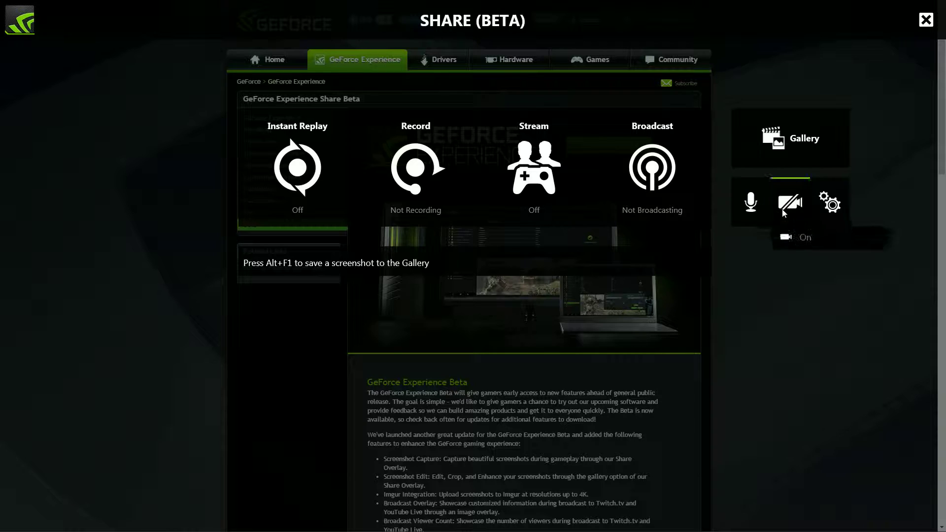
{"action": "left_click", "coordinate": [831, 206]}
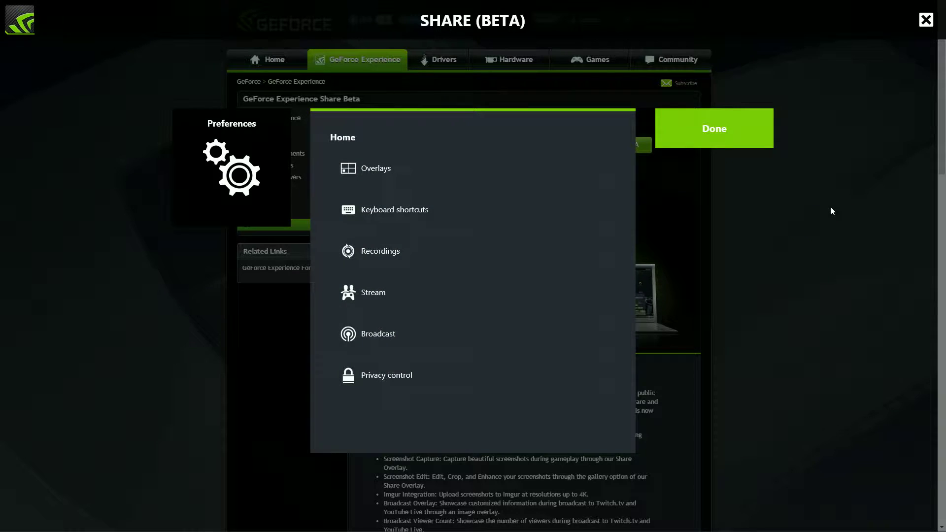
{"action": "left_click", "coordinate": [734, 135]}
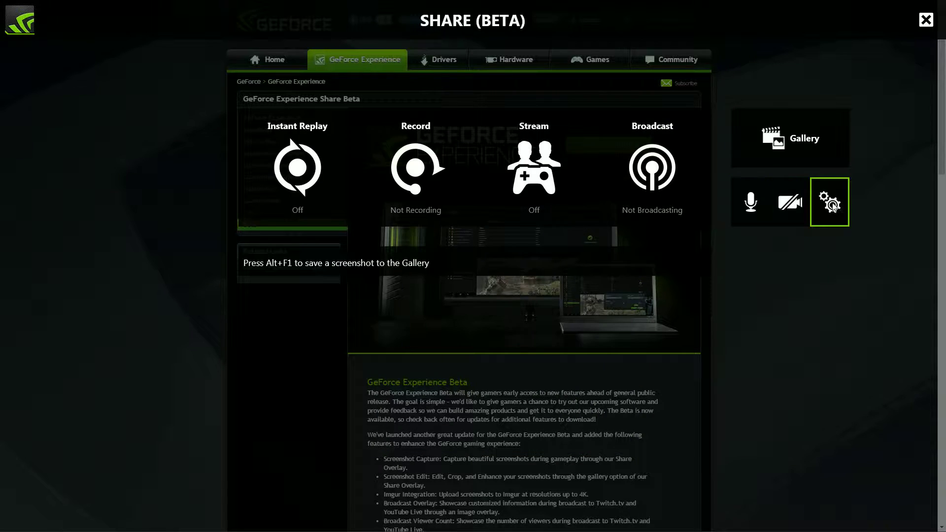
{"action": "left_click", "coordinate": [822, 211]}
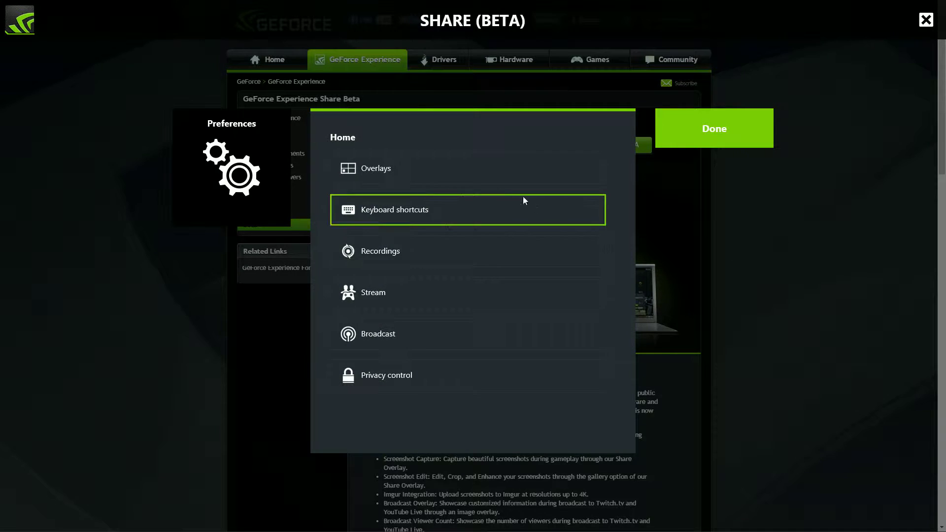
- Review the Overlays preferences for the Camera, Status Indicator, FPS Counter, Viewers and My Rig Details positions
{"action": "left_click", "coordinate": [412, 169]}
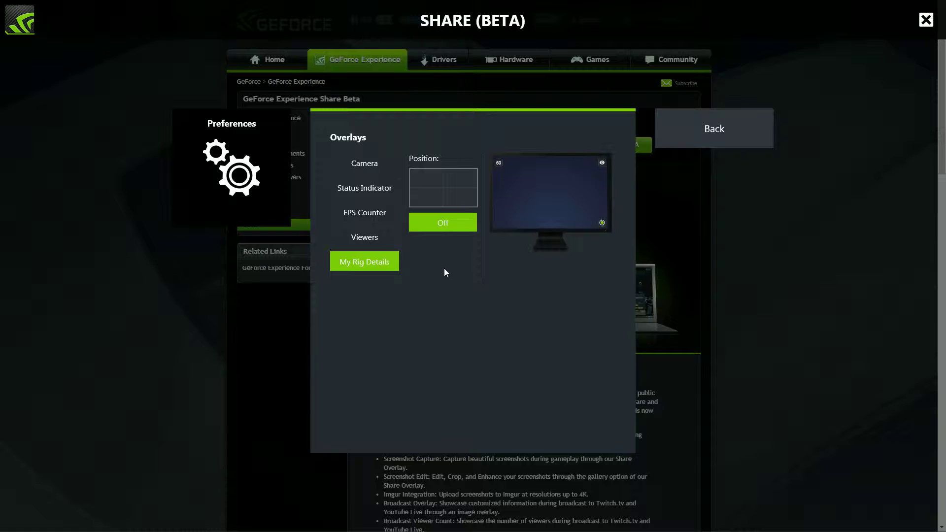
{"action": "left_click", "coordinate": [378, 167]}
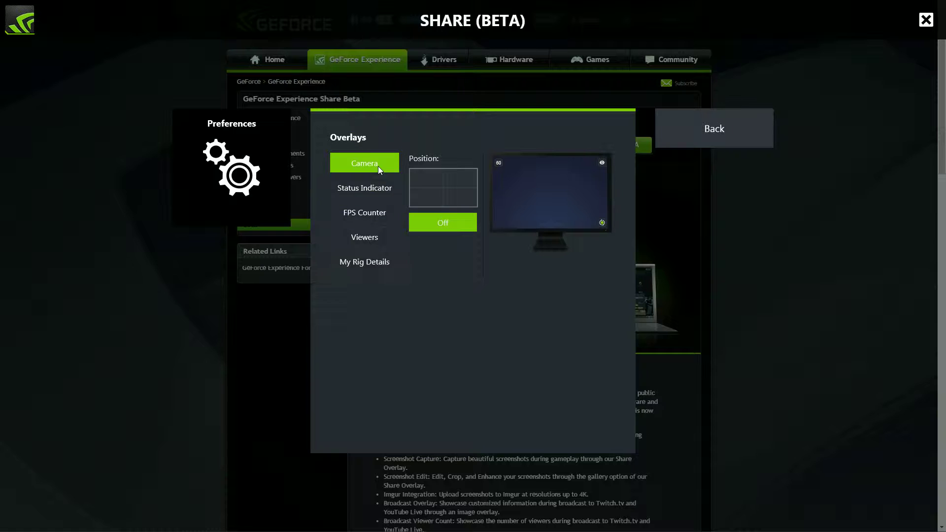
{"action": "left_click", "coordinate": [380, 190]}
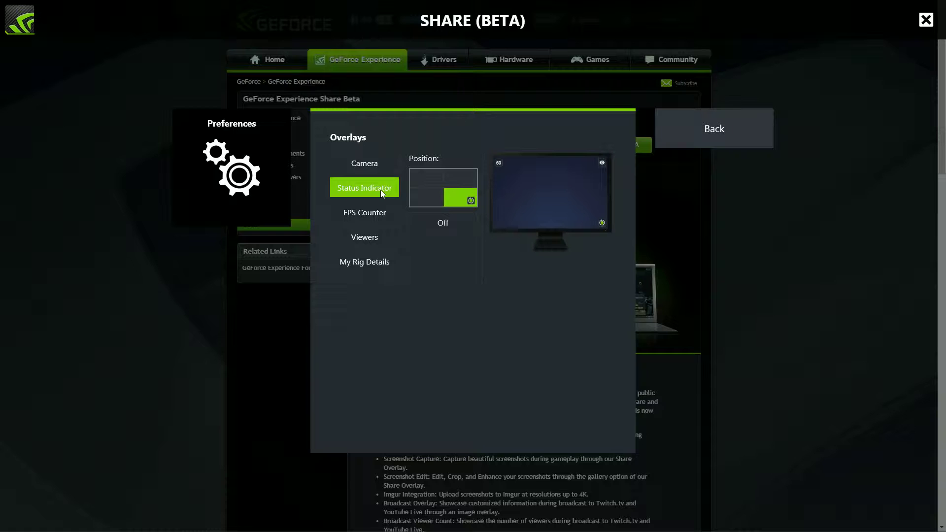
{"action": "left_click", "coordinate": [379, 212]}
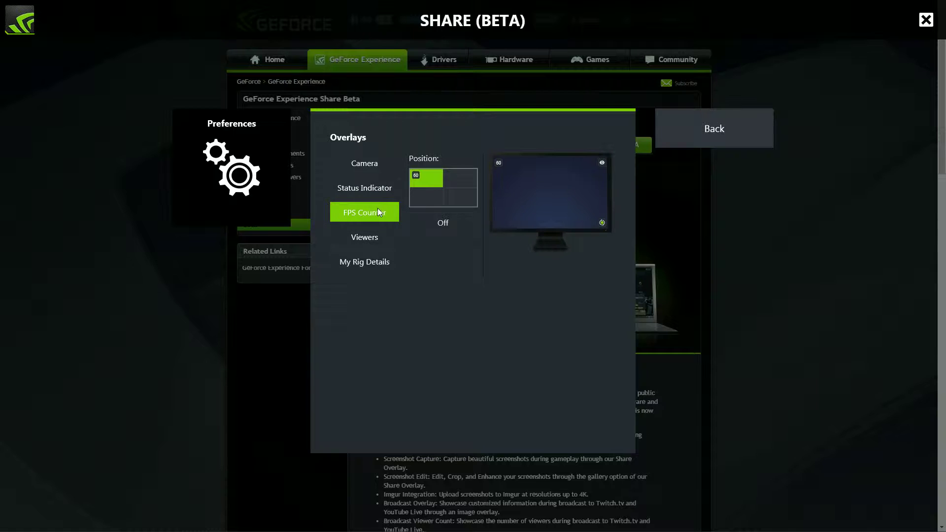
{"action": "left_click", "coordinate": [372, 236]}
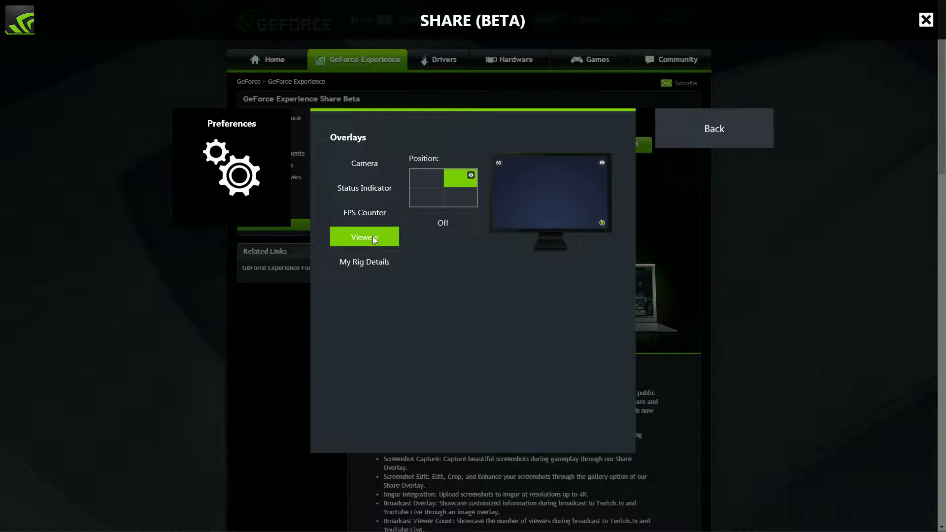
{"action": "left_click", "coordinate": [365, 160]}
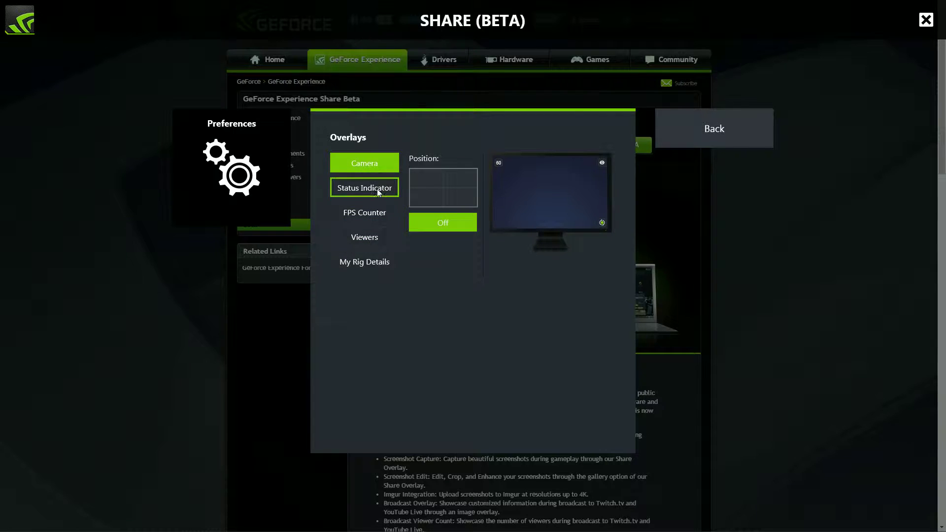
{"action": "left_click", "coordinate": [376, 188]}
{"action": "left_click", "coordinate": [377, 235]}
{"action": "left_click", "coordinate": [372, 262]}
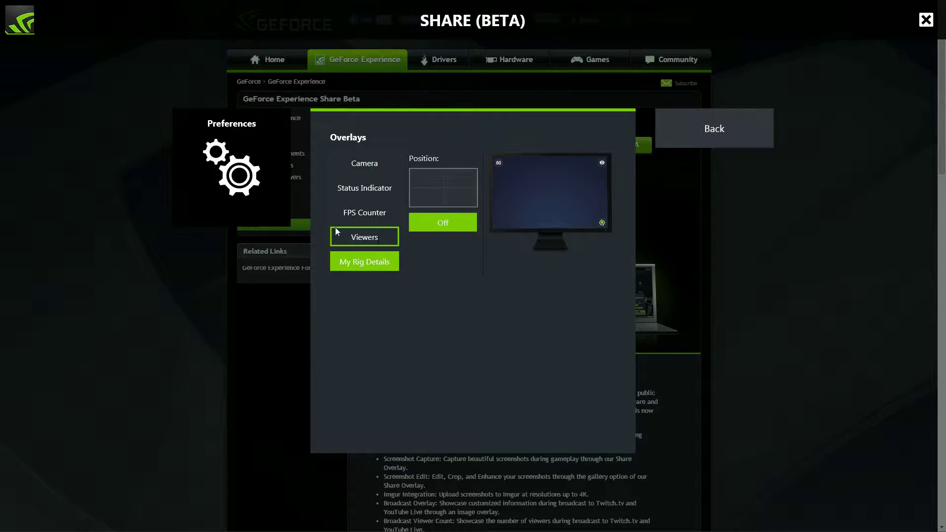
{"action": "left_click", "coordinate": [361, 237]}
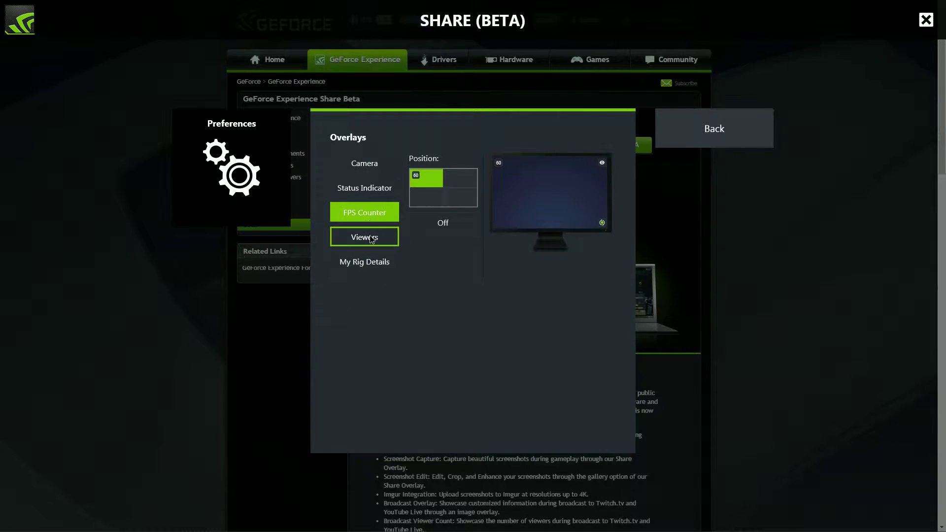
{"action": "left_click", "coordinate": [371, 261]}
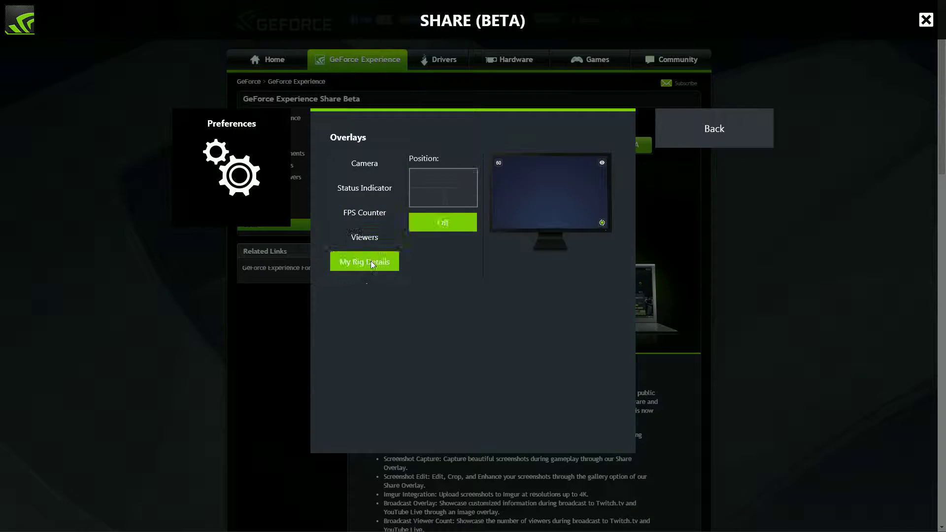
- Try the camera overlay in the lower-left and lower-right corners, turn it back off and leave the Overlays preferences
{"action": "left_click", "coordinate": [369, 164]}
{"action": "left_click", "coordinate": [431, 201]}
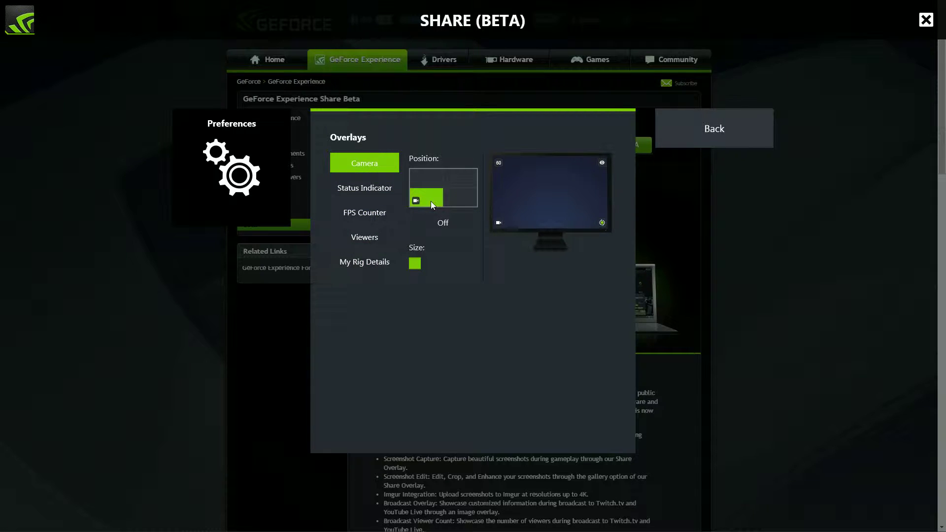
{"action": "left_click", "coordinate": [415, 265]}
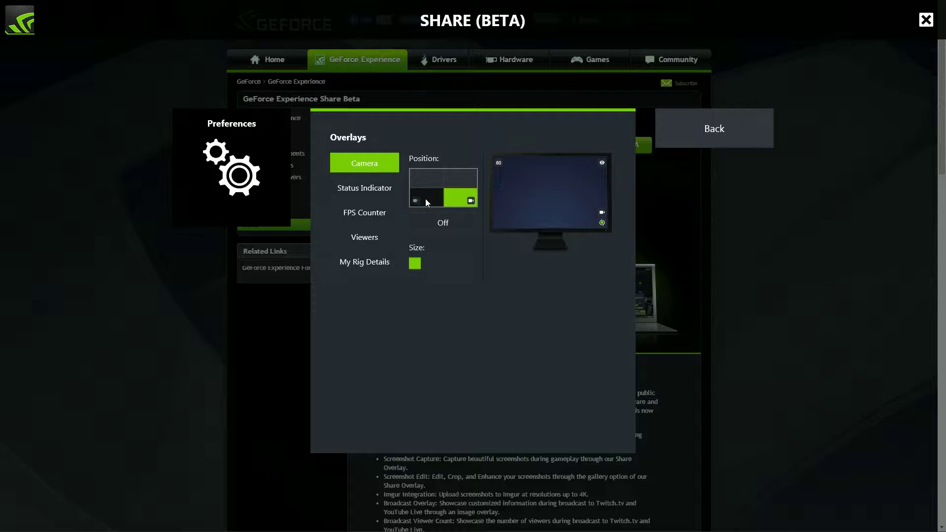
{"action": "left_click", "coordinate": [445, 224]}
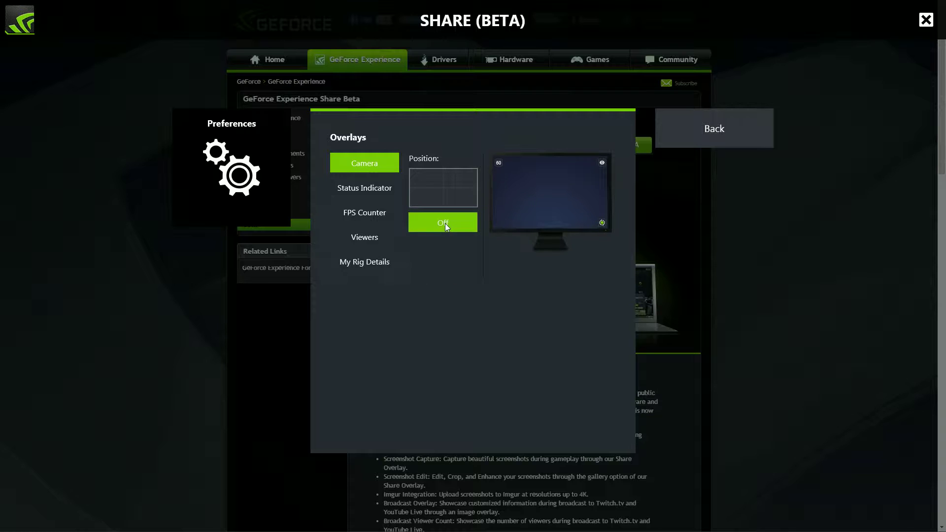
{"action": "left_click", "coordinate": [670, 134]}
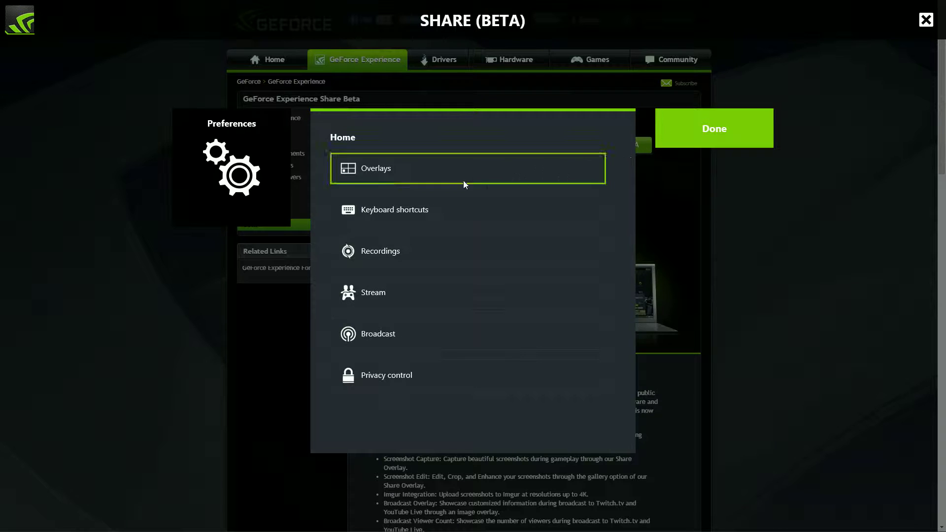
- Review the Keyboard shortcuts, the Recordings folder locations and the Stream guest-play option in the preferences
{"action": "left_click", "coordinate": [395, 207]}
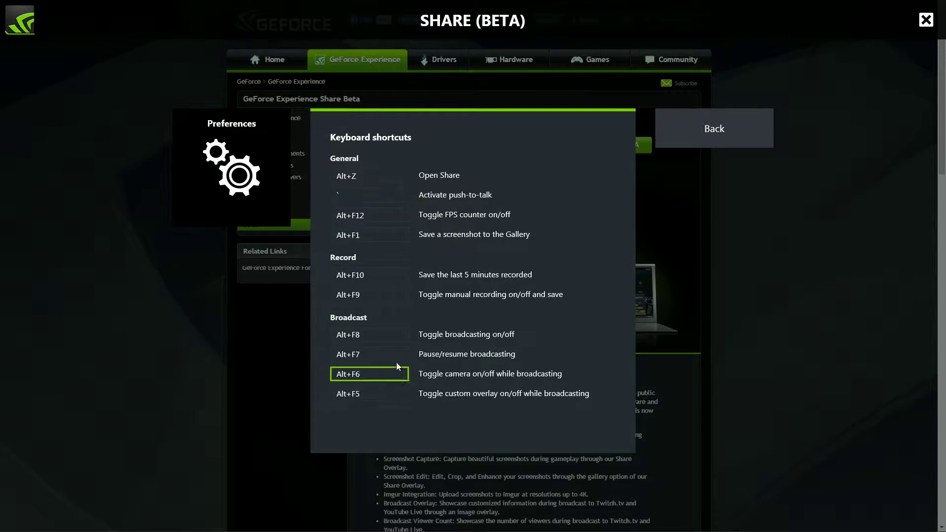
{"action": "left_click", "coordinate": [724, 127]}
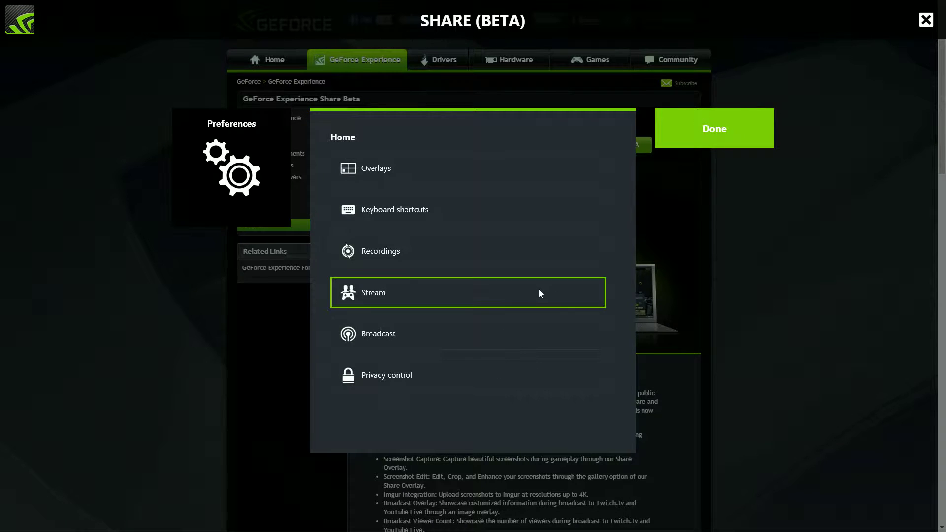
{"action": "left_click", "coordinate": [425, 263]}
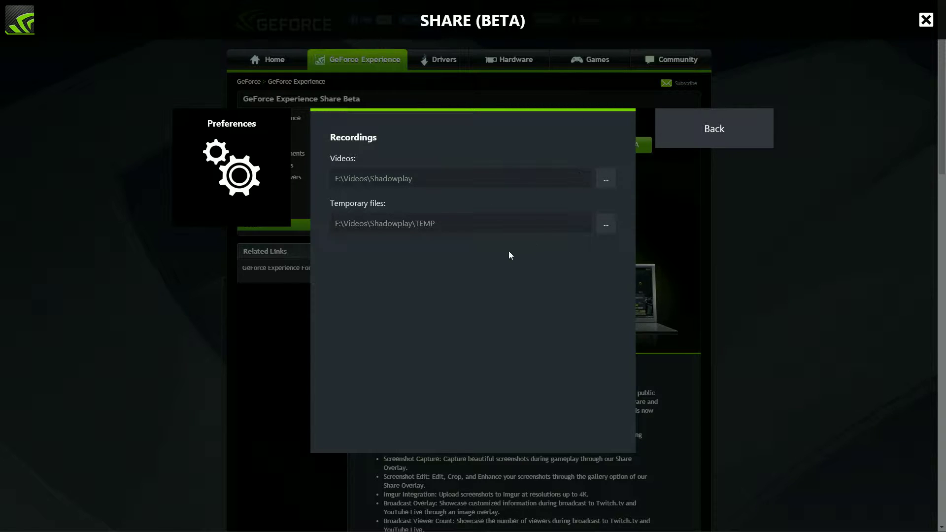
{"action": "left_click", "coordinate": [693, 139]}
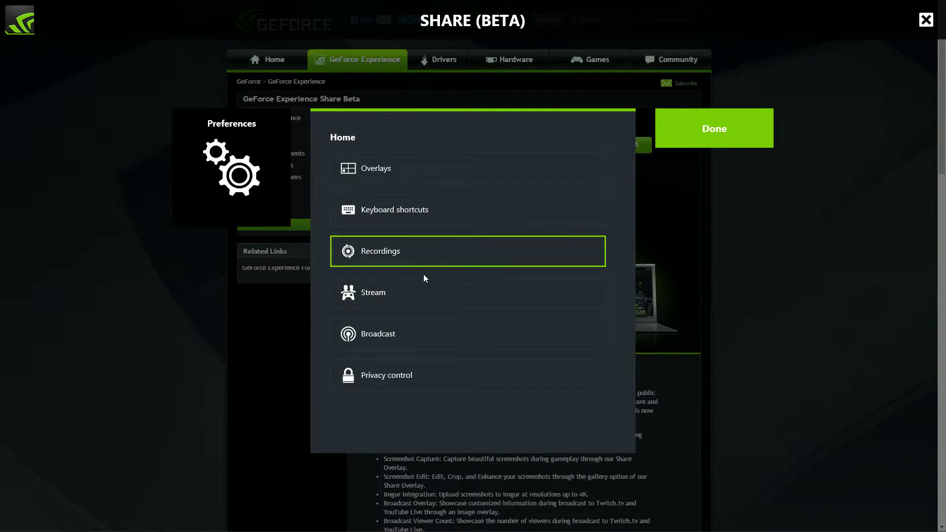
{"action": "left_click", "coordinate": [384, 294]}
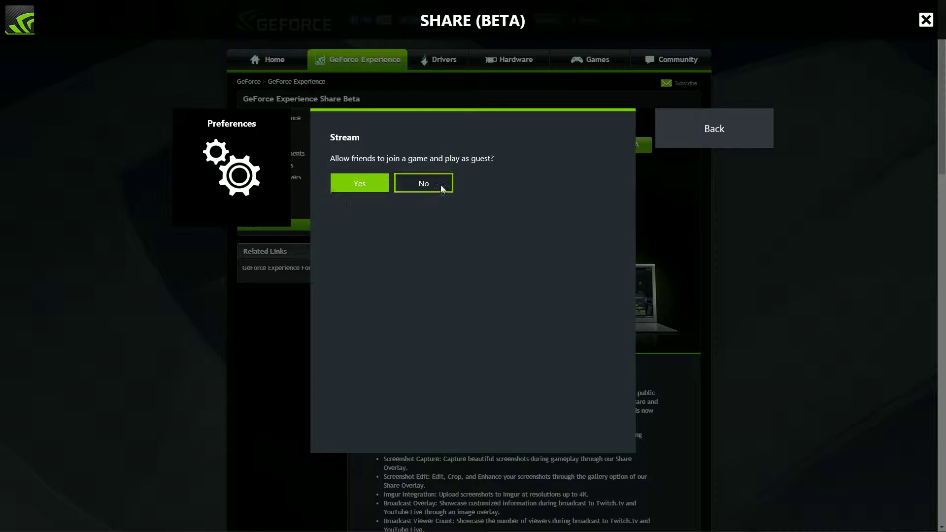
{"action": "left_click", "coordinate": [703, 127]}
- Set the Broadcast preference to send games to YouTube, and return to the preferences home
{"action": "left_click", "coordinate": [400, 326]}
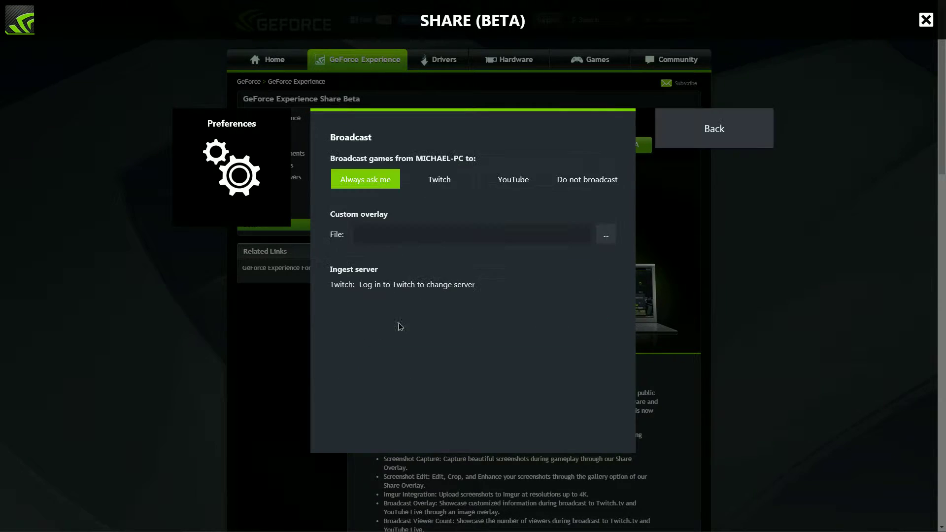
{"action": "left_click", "coordinate": [511, 179]}
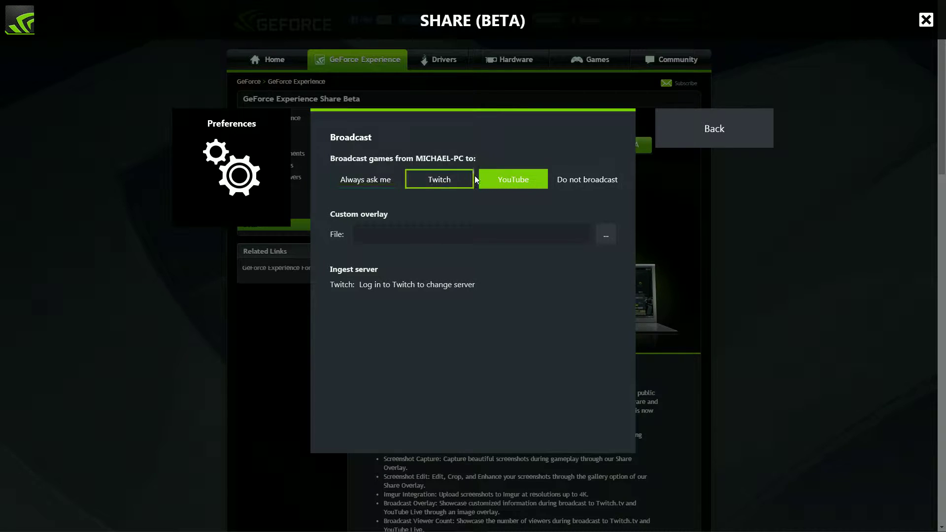
{"action": "left_click", "coordinate": [686, 130]}
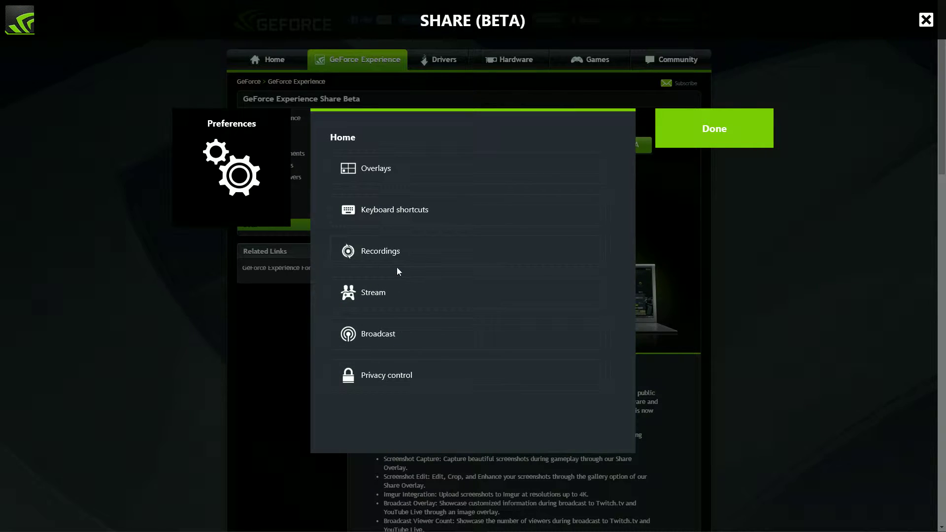
- Recheck the Stream guest-play option and the Broadcast destination, custom overlay and ingest server preferences
{"action": "left_click", "coordinate": [380, 302]}
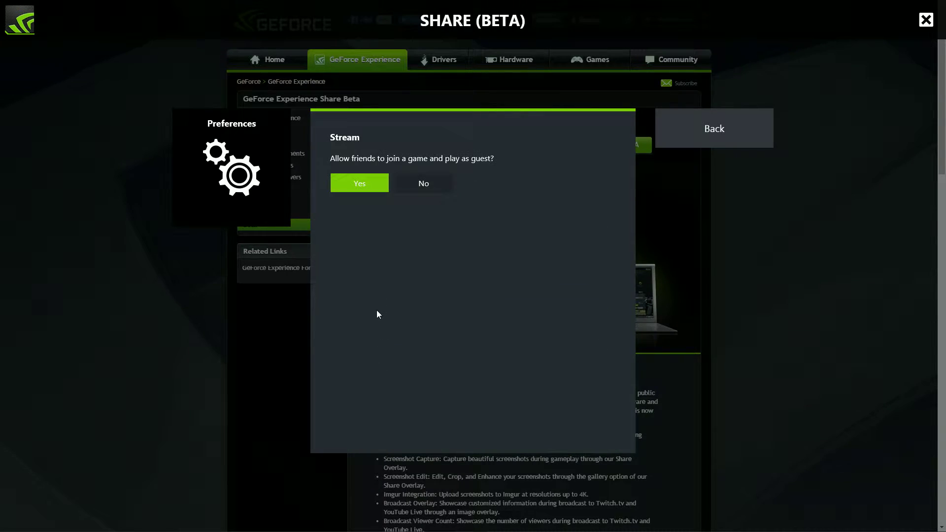
{"action": "left_click", "coordinate": [686, 127]}
{"action": "left_click", "coordinate": [420, 337]}
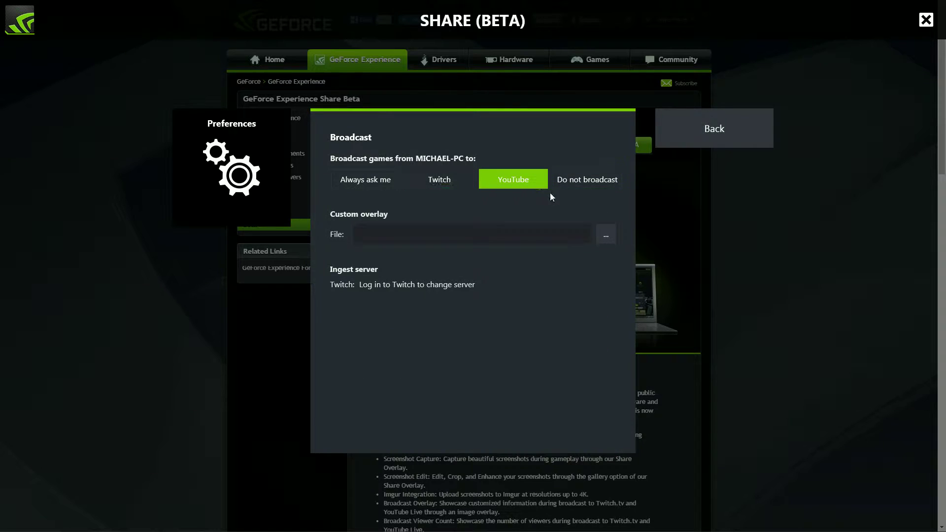
{"action": "left_click", "coordinate": [703, 122]}
- Check the Privacy control option for desktop capture, and close the preferences
{"action": "left_click", "coordinate": [446, 373]}
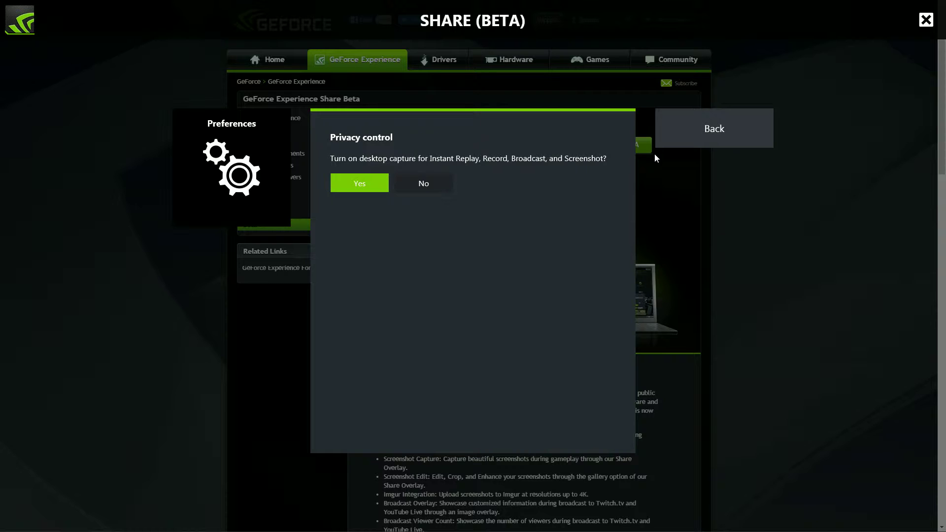
{"action": "left_click", "coordinate": [687, 137]}
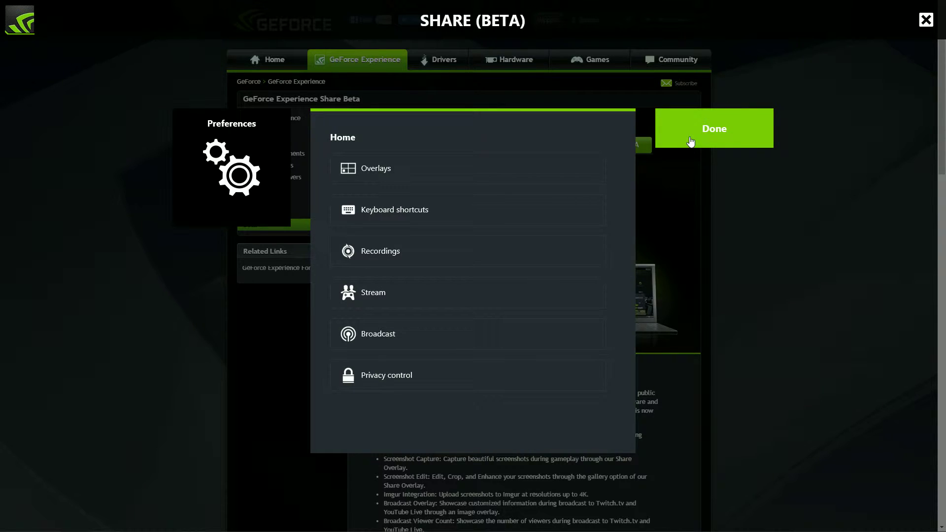
{"action": "left_click", "coordinate": [690, 141]}
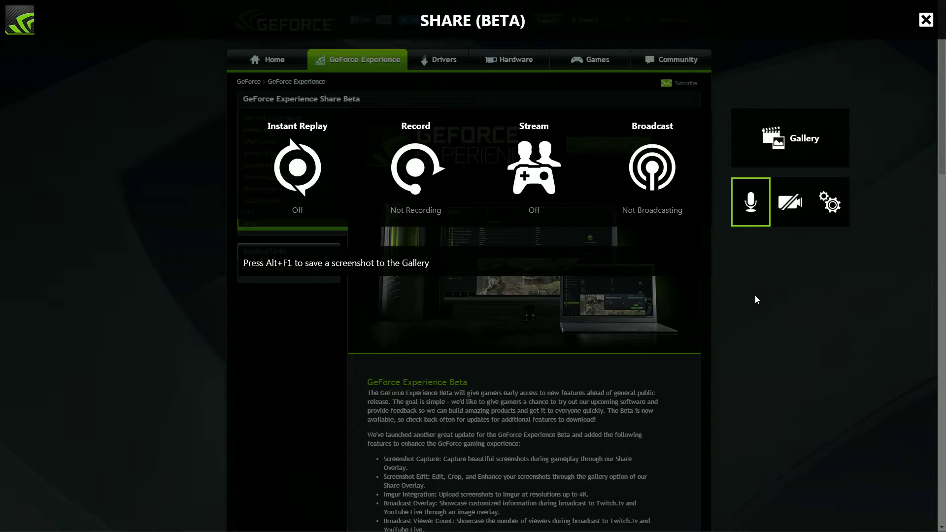
- Close the Share overlay, scroll briefly through the beta page, and reopen the overlay
{"action": "key", "text": "alt+z"}
{"action": "scroll", "coordinate": [755, 294], "scroll_direction": "down", "scroll_amount": 3}
{"action": "scroll", "coordinate": [755, 295], "scroll_direction": "up", "scroll_amount": 3}
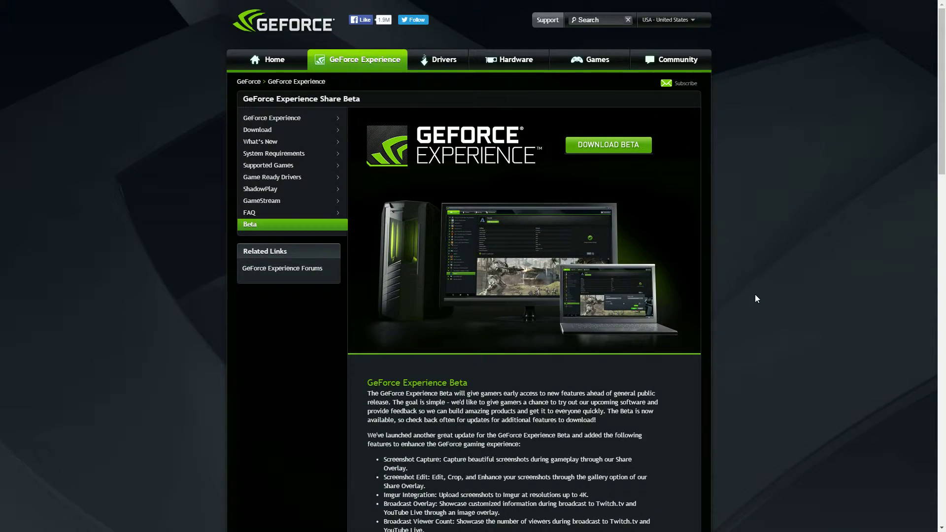
{"action": "key", "text": "alt+z"}
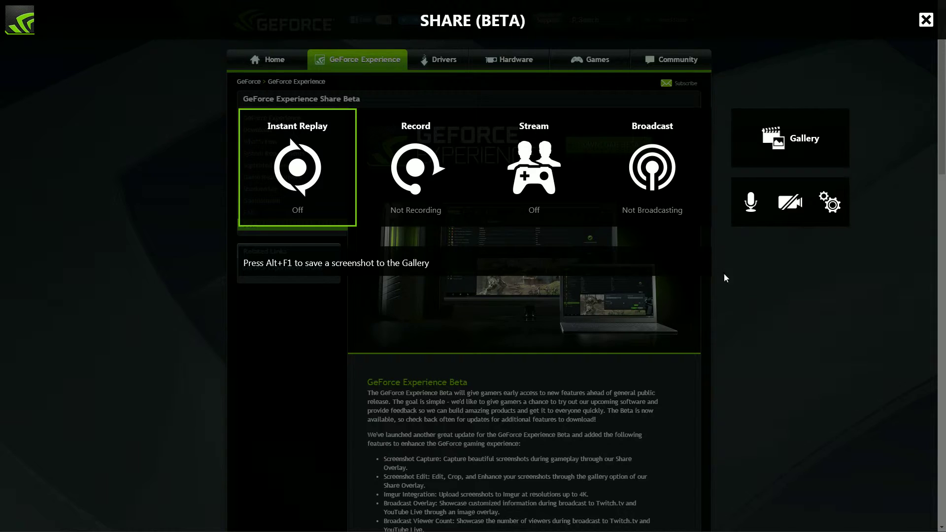
- Check the Record options, close the Share overlay, and save a short desktop recording made while scrolling the beta page
{"action": "left_click", "coordinate": [415, 187]}
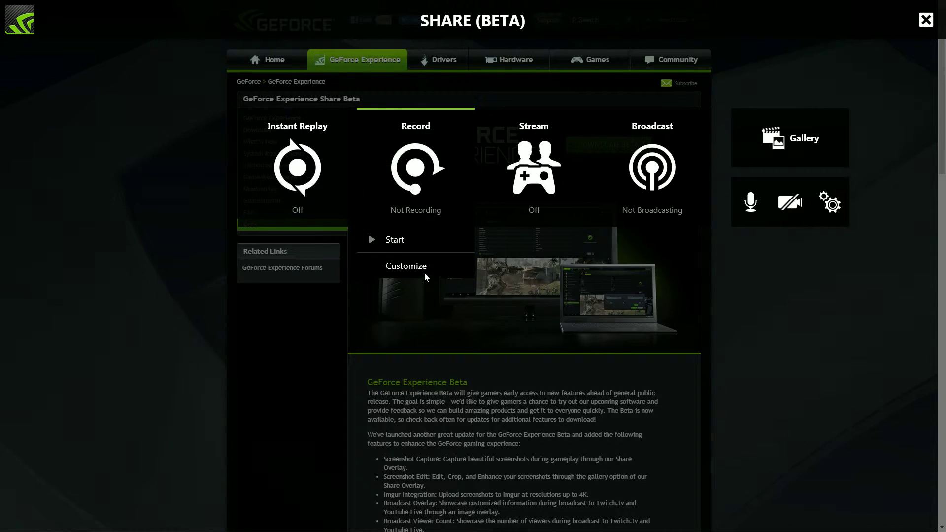
{"action": "key", "text": "alt+z"}
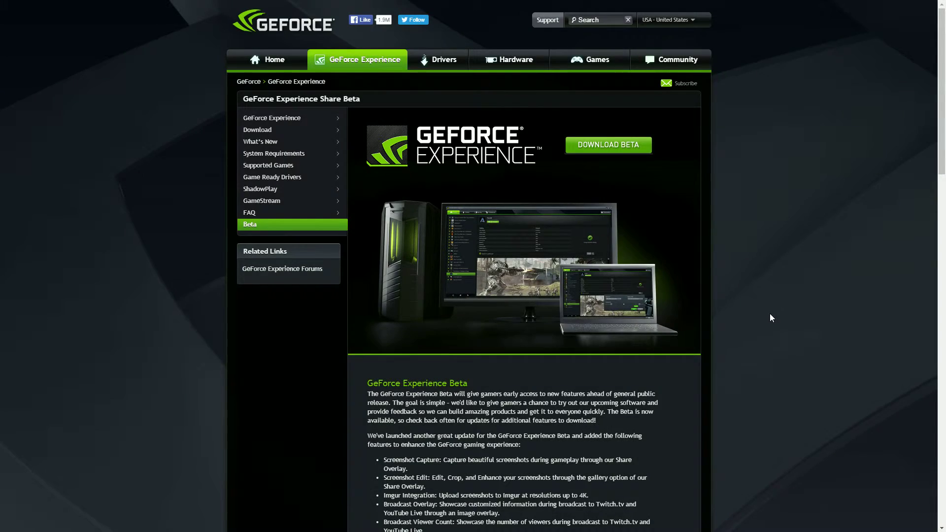
{"action": "scroll", "coordinate": [770, 315], "scroll_direction": "down", "scroll_amount": 5}
{"action": "scroll", "coordinate": [770, 316], "scroll_direction": "up", "scroll_amount": 5}
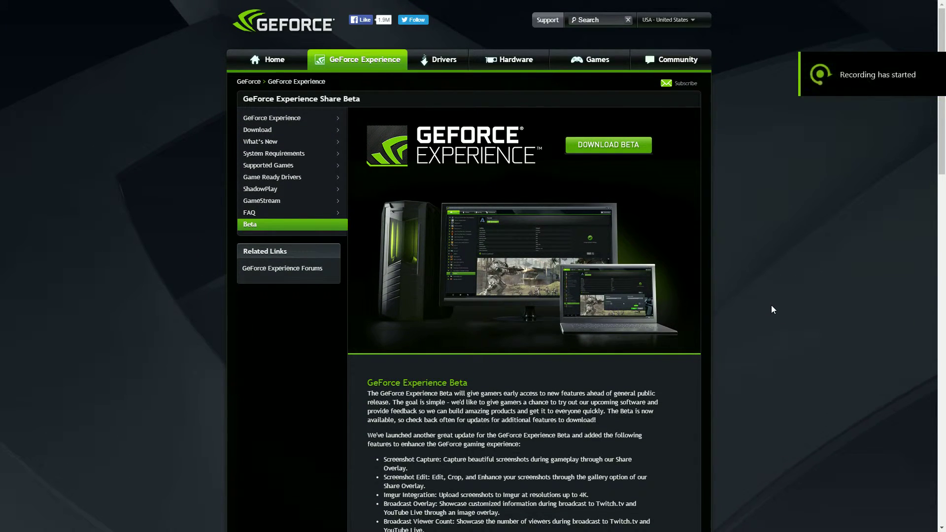
{"action": "scroll", "coordinate": [771, 310], "scroll_direction": "down", "scroll_amount": 6}
{"action": "scroll", "coordinate": [771, 309], "scroll_direction": "up", "scroll_amount": 6}
{"action": "key", "text": "alt+F9"}
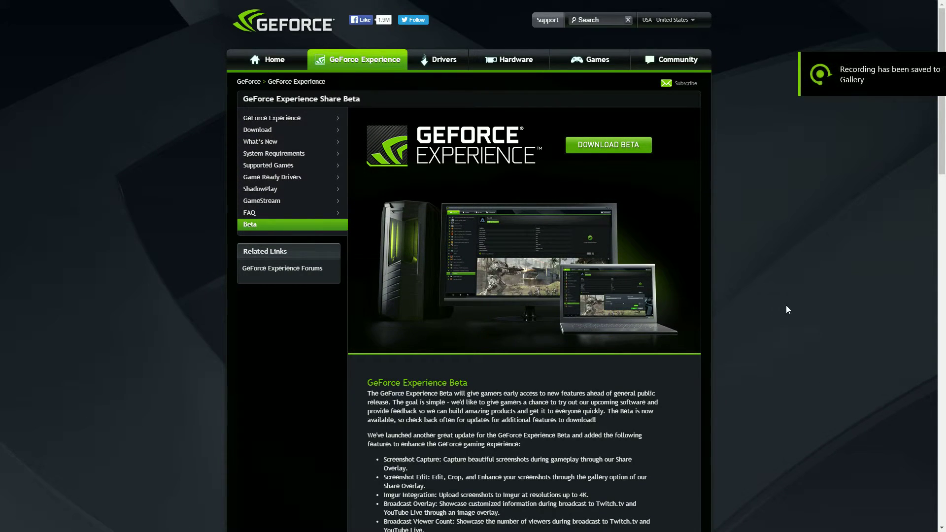
- Switch to the Open Broadcaster Software window and reposition it over the upper part of the beta page
{"action": "left_click", "coordinate": [440, 521]}
{"action": "left_click_drag", "start_coordinate": [928, 128], "coordinate": [437, 106]}
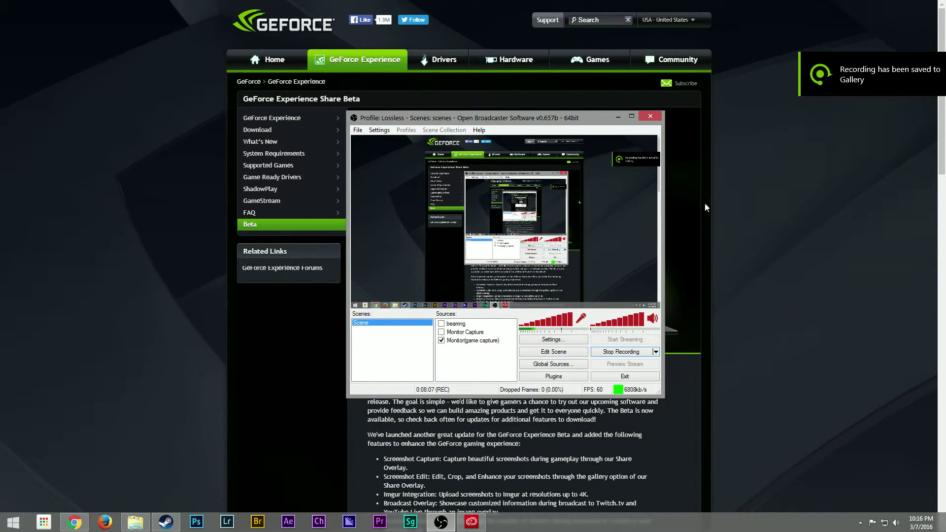
{"action": "left_click", "coordinate": [738, 209]}
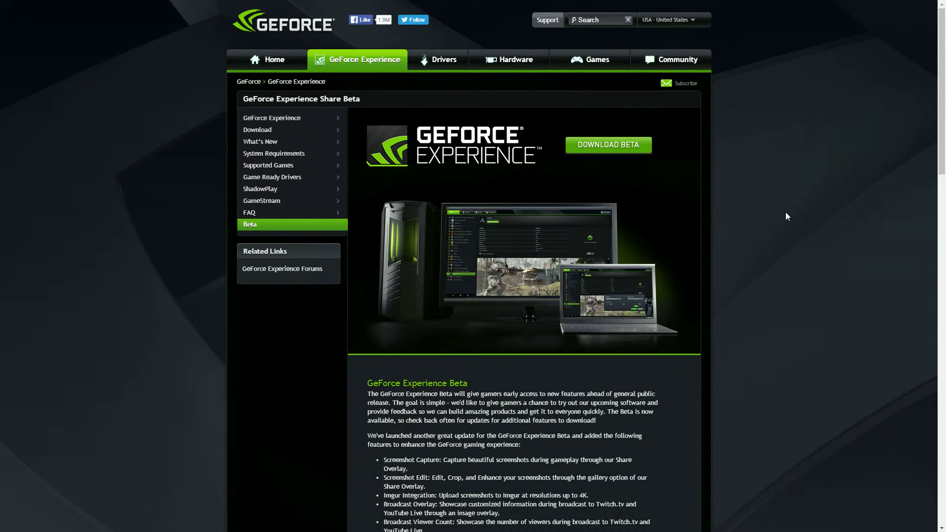
{"action": "key", "text": "alt+Tab"}
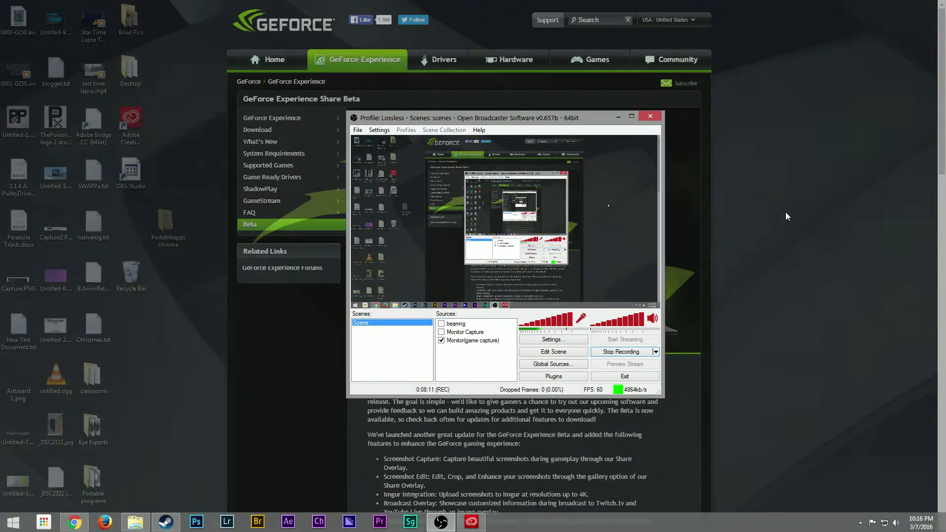
{"action": "left_click_drag", "start_coordinate": [549, 127], "coordinate": [511, 111]}
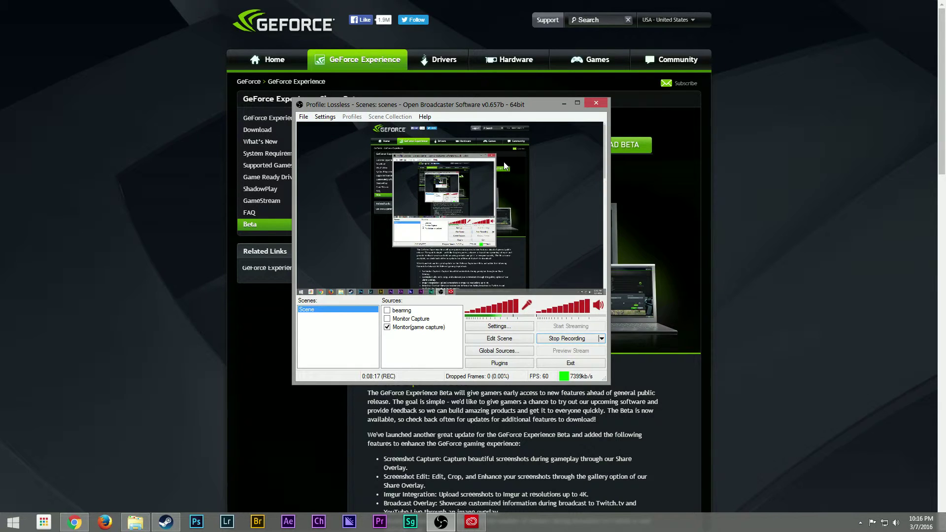
{"action": "left_click_drag", "start_coordinate": [494, 109], "coordinate": [663, 144]}
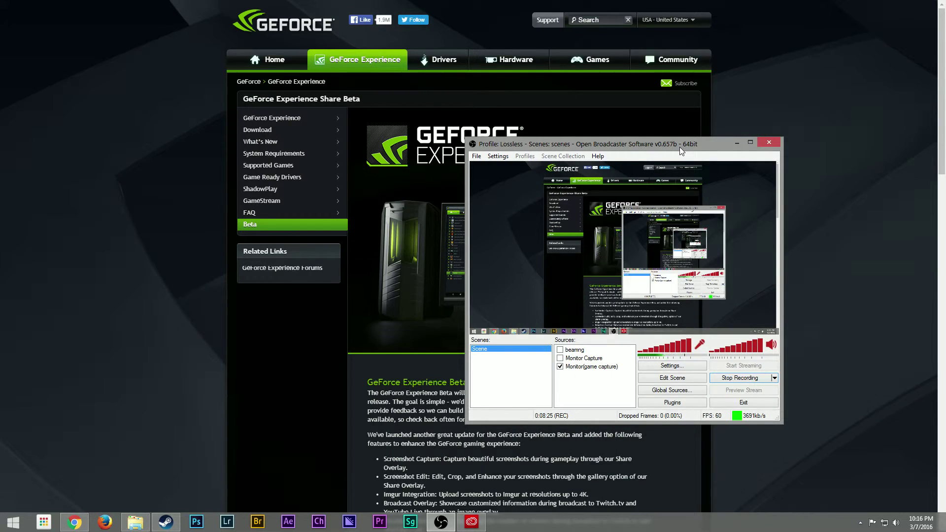
{"action": "left_click_drag", "start_coordinate": [679, 147], "coordinate": [503, 101]}
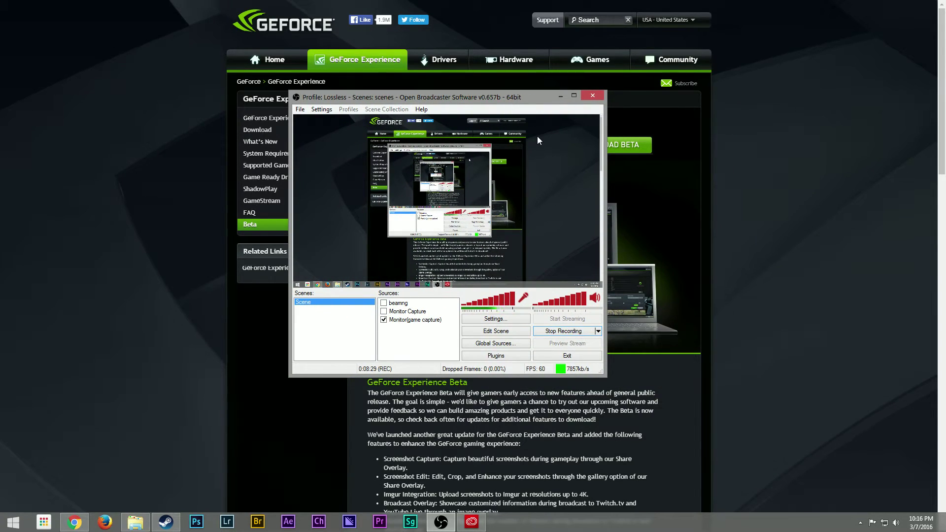
- Start another Share desktop recording and move the Open Broadcaster Software window while it records
{"action": "key", "text": "alt+F9"}
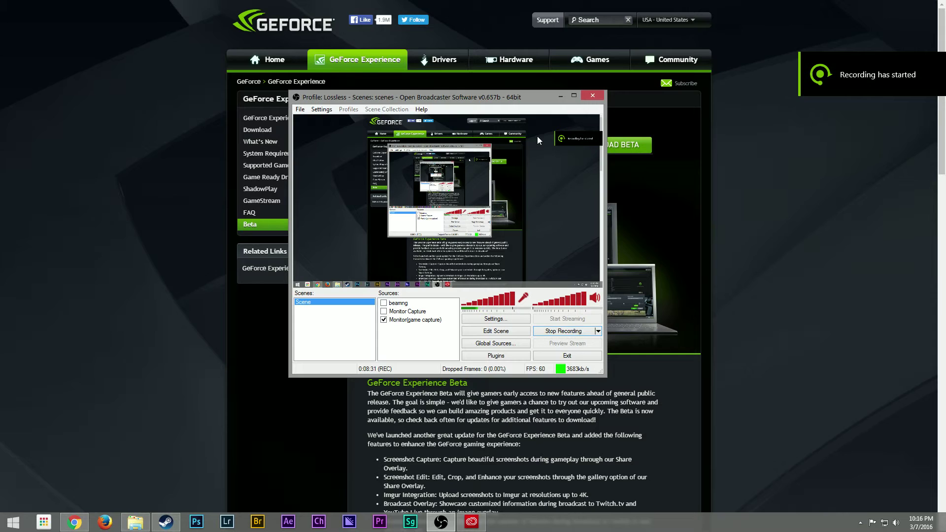
{"action": "left_click_drag", "start_coordinate": [515, 100], "coordinate": [560, 119]}
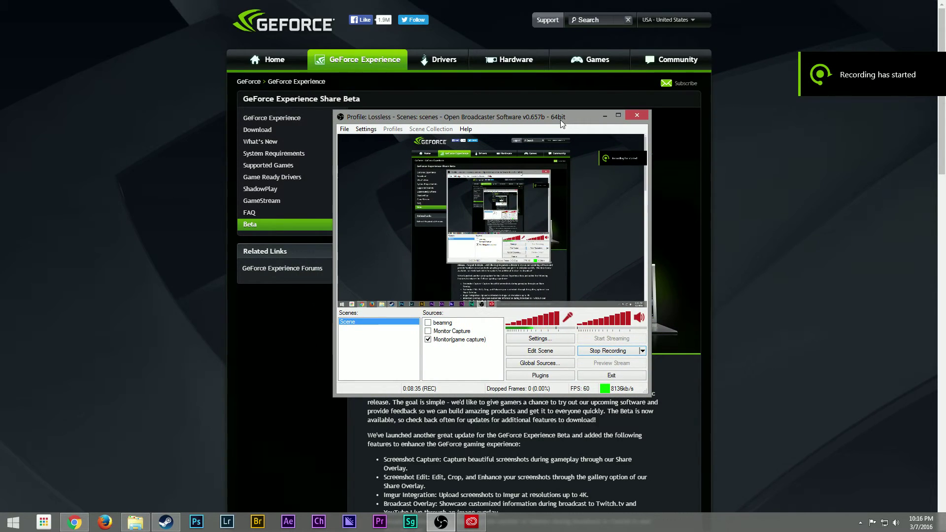